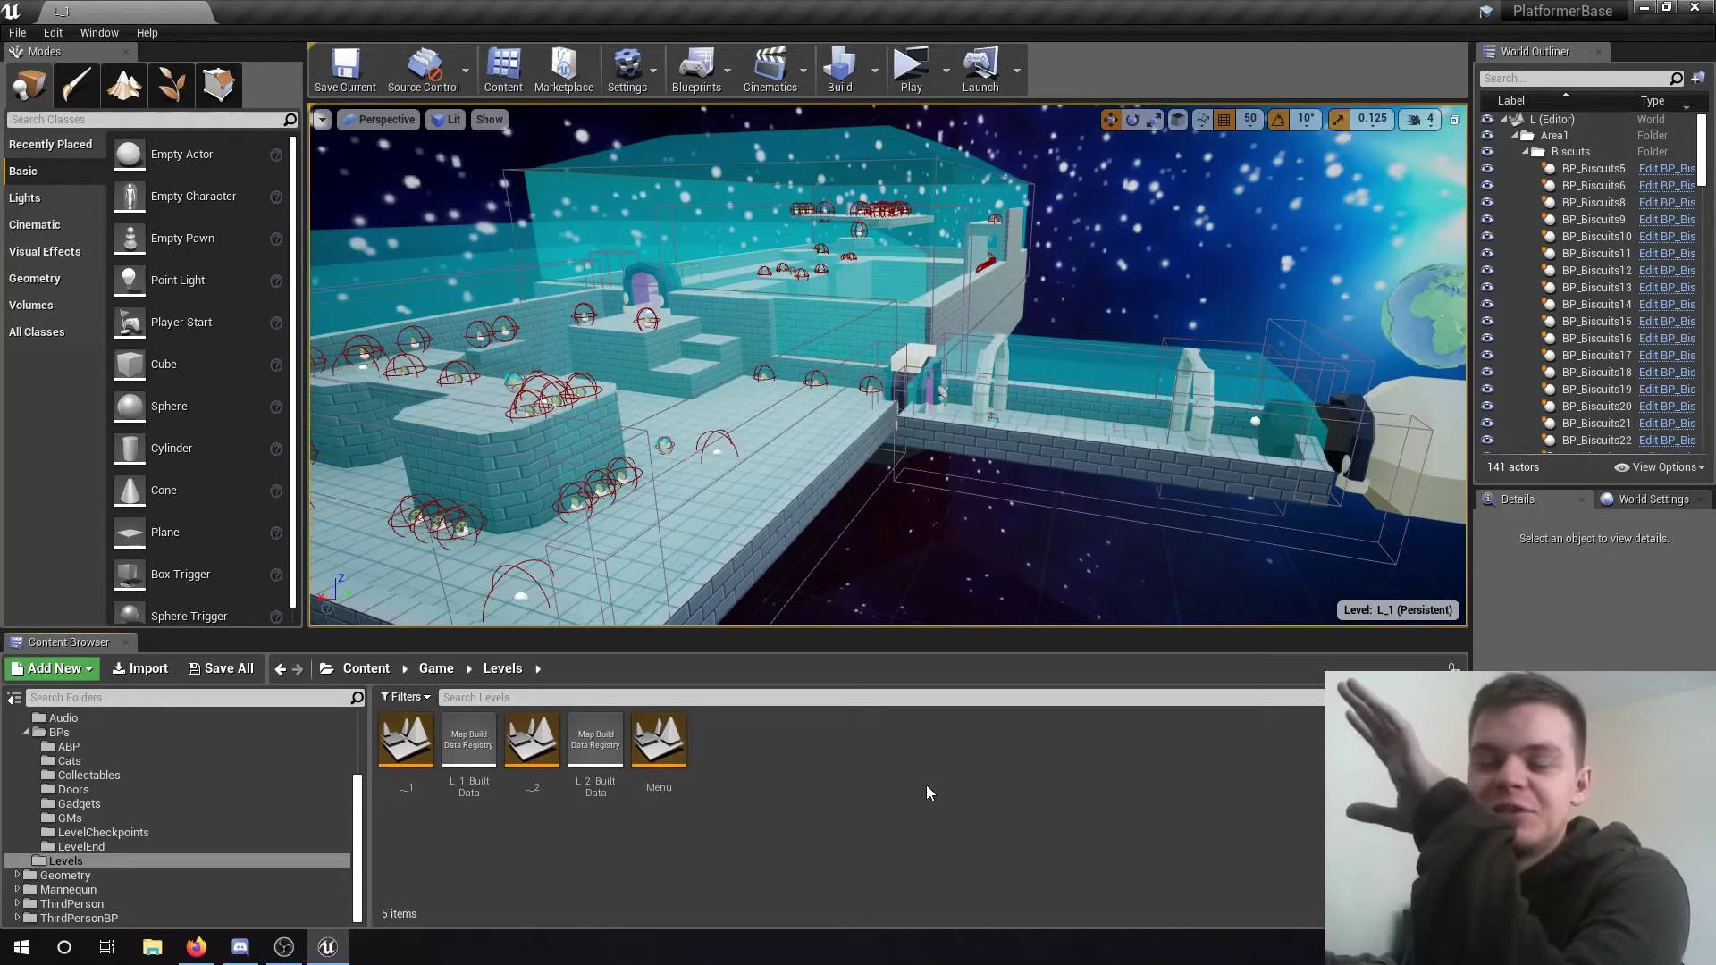
# Go up to the Game content folder and switch the level viewport to game view.
pyautogui.click(426, 672)
pyautogui.moveTo(1055, 447); pyautogui.dragTo(1019, 320, button='right')
pyautogui.moveTo(972, 377)
pyautogui.mouseDown(button='right')
pyautogui.moveTo(1006, 374)
pyautogui.moveTo(972, 377)
pyautogui.mouseUp(button='right')
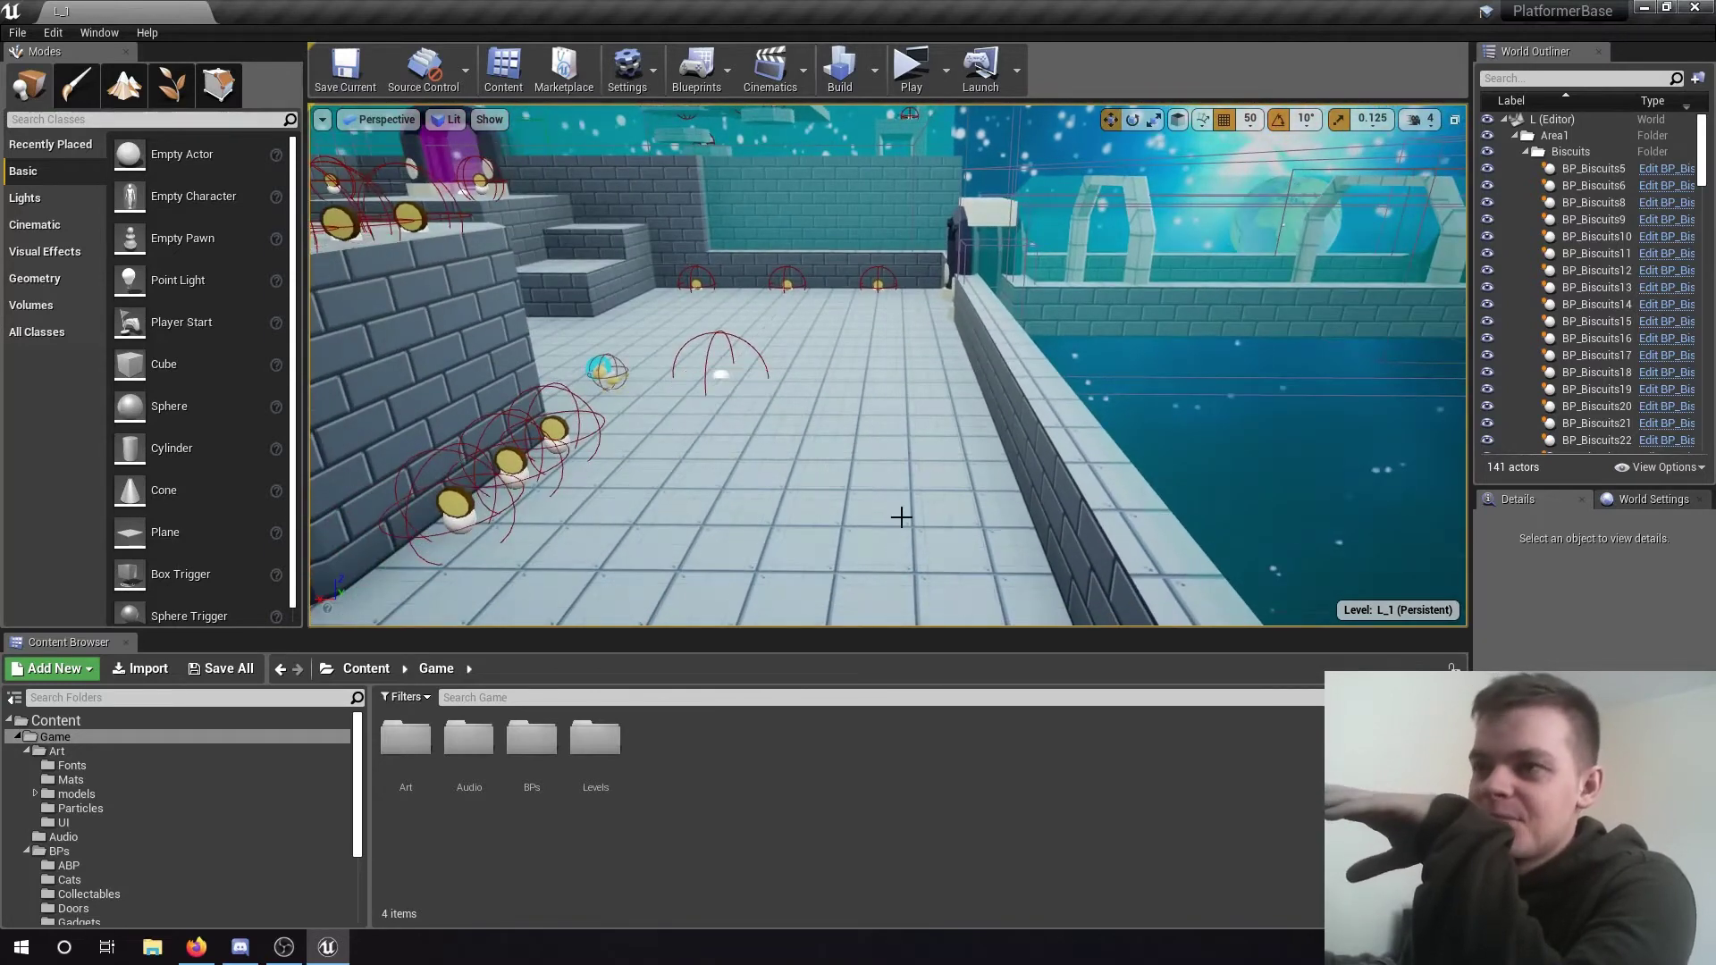
pyautogui.moveTo(904, 513); pyautogui.dragTo(961, 460, button='right')
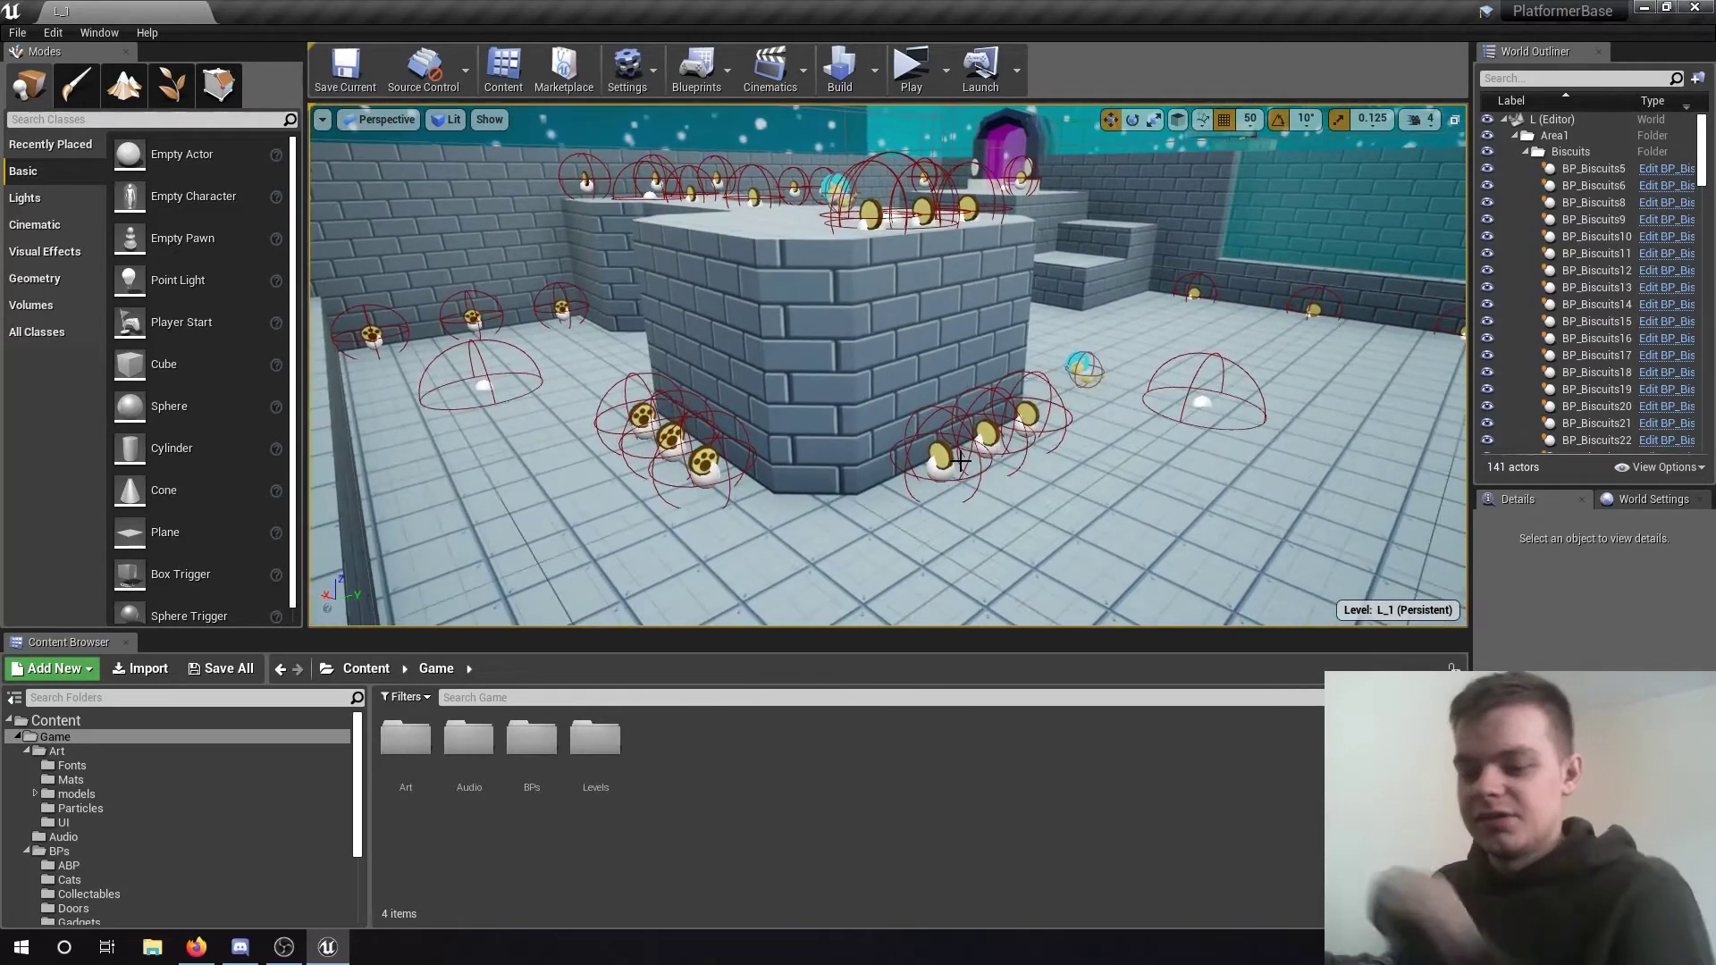
pyautogui.press('g')
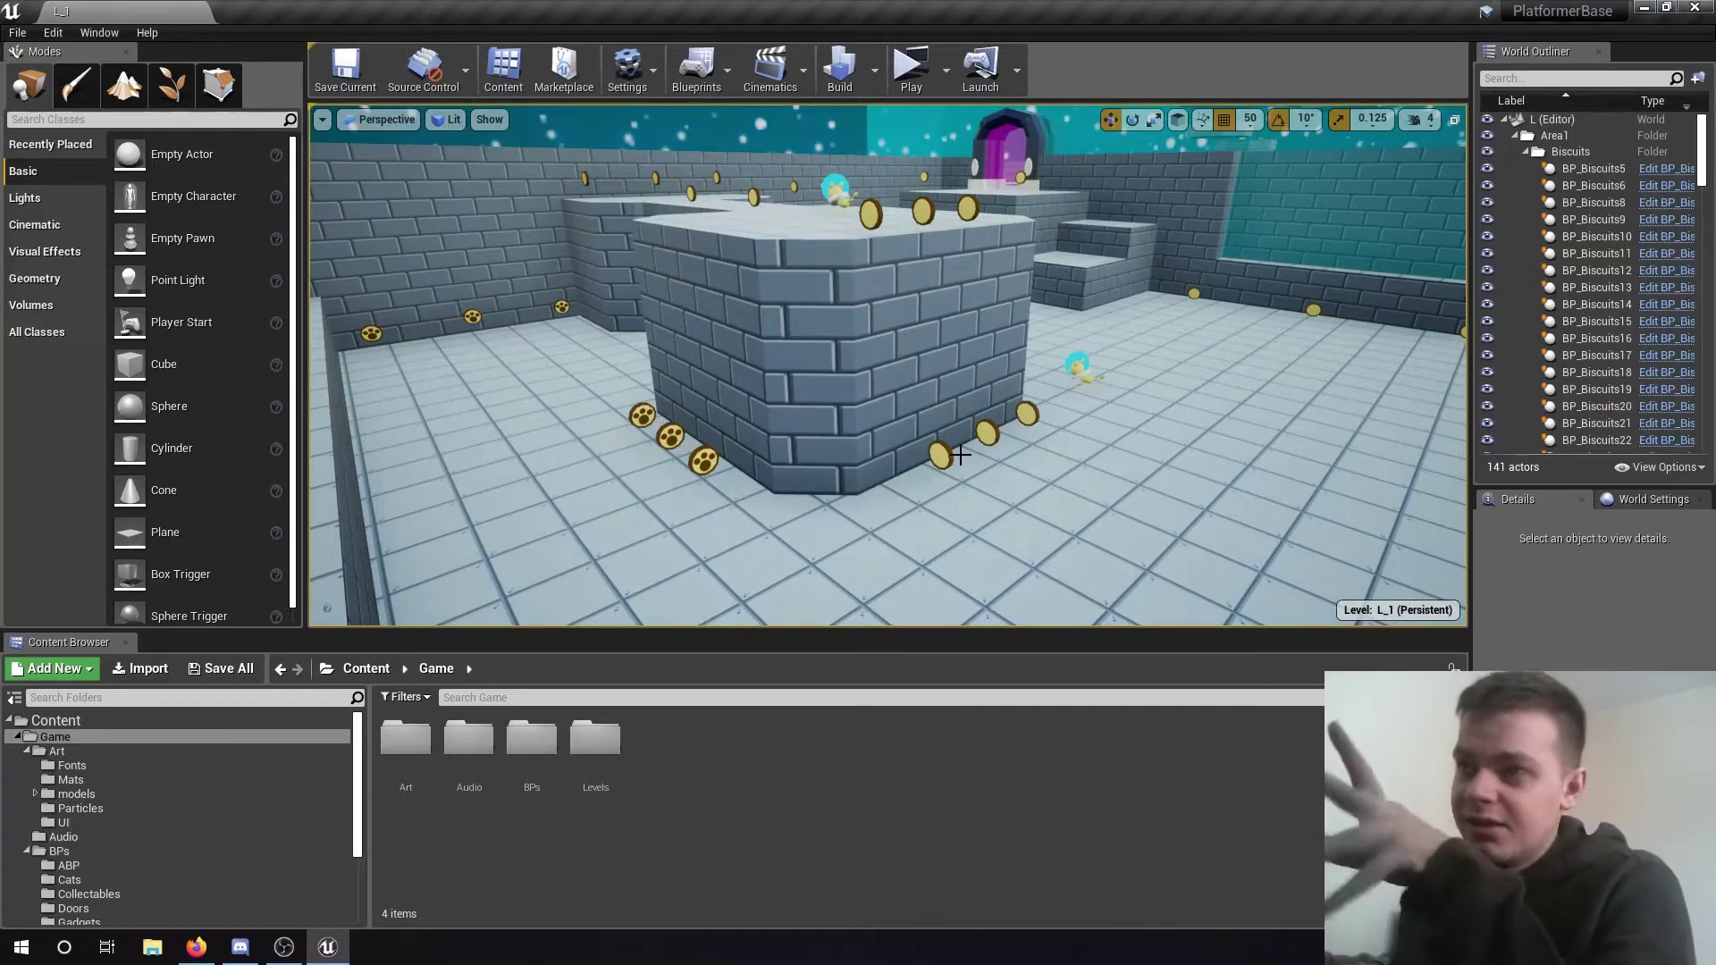
# Examine the tiled floors and brick-textured blocks around the level, including the large raised block with the coins.
pyautogui.moveTo(880, 362); pyautogui.dragTo(891, 441, button='right')
pyautogui.moveTo(915, 532); pyautogui.dragTo(804, 465, button='right')
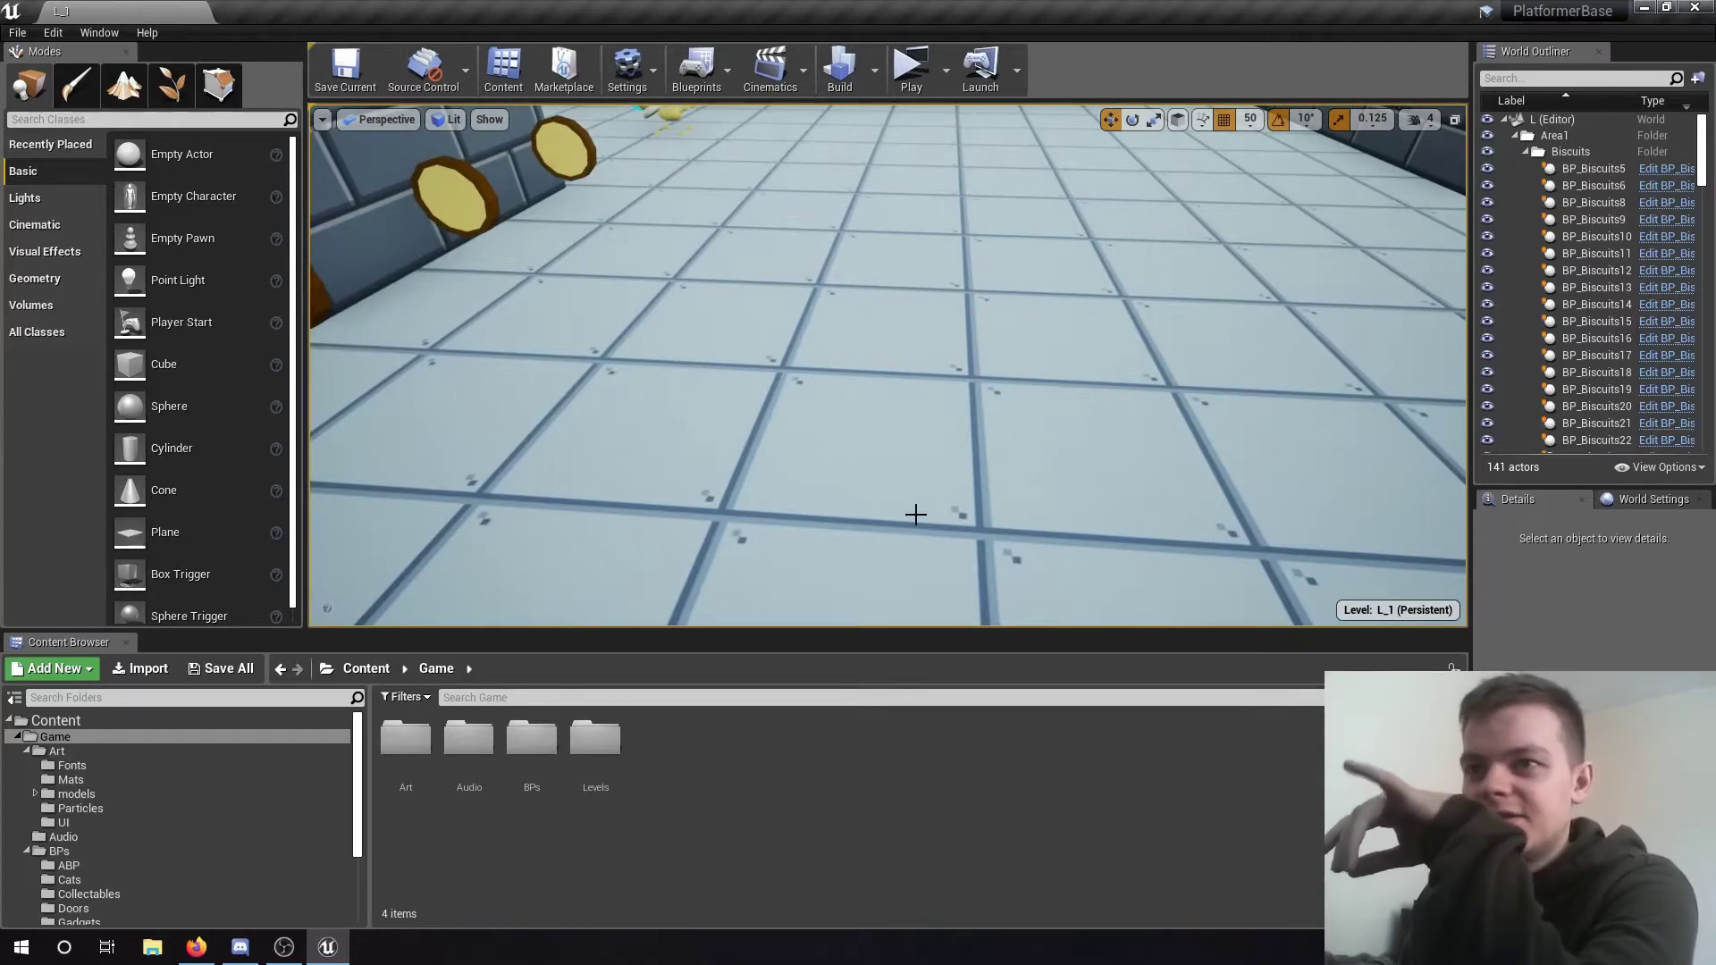
pyautogui.moveTo(907, 525)
pyautogui.mouseDown(button='right')
pyautogui.moveTo(813, 514)
pyautogui.moveTo(733, 402)
pyautogui.moveTo(746, 462)
pyautogui.moveTo(919, 539)
pyautogui.moveTo(905, 496)
pyautogui.moveTo(905, 511)
pyautogui.mouseUp(button='right')
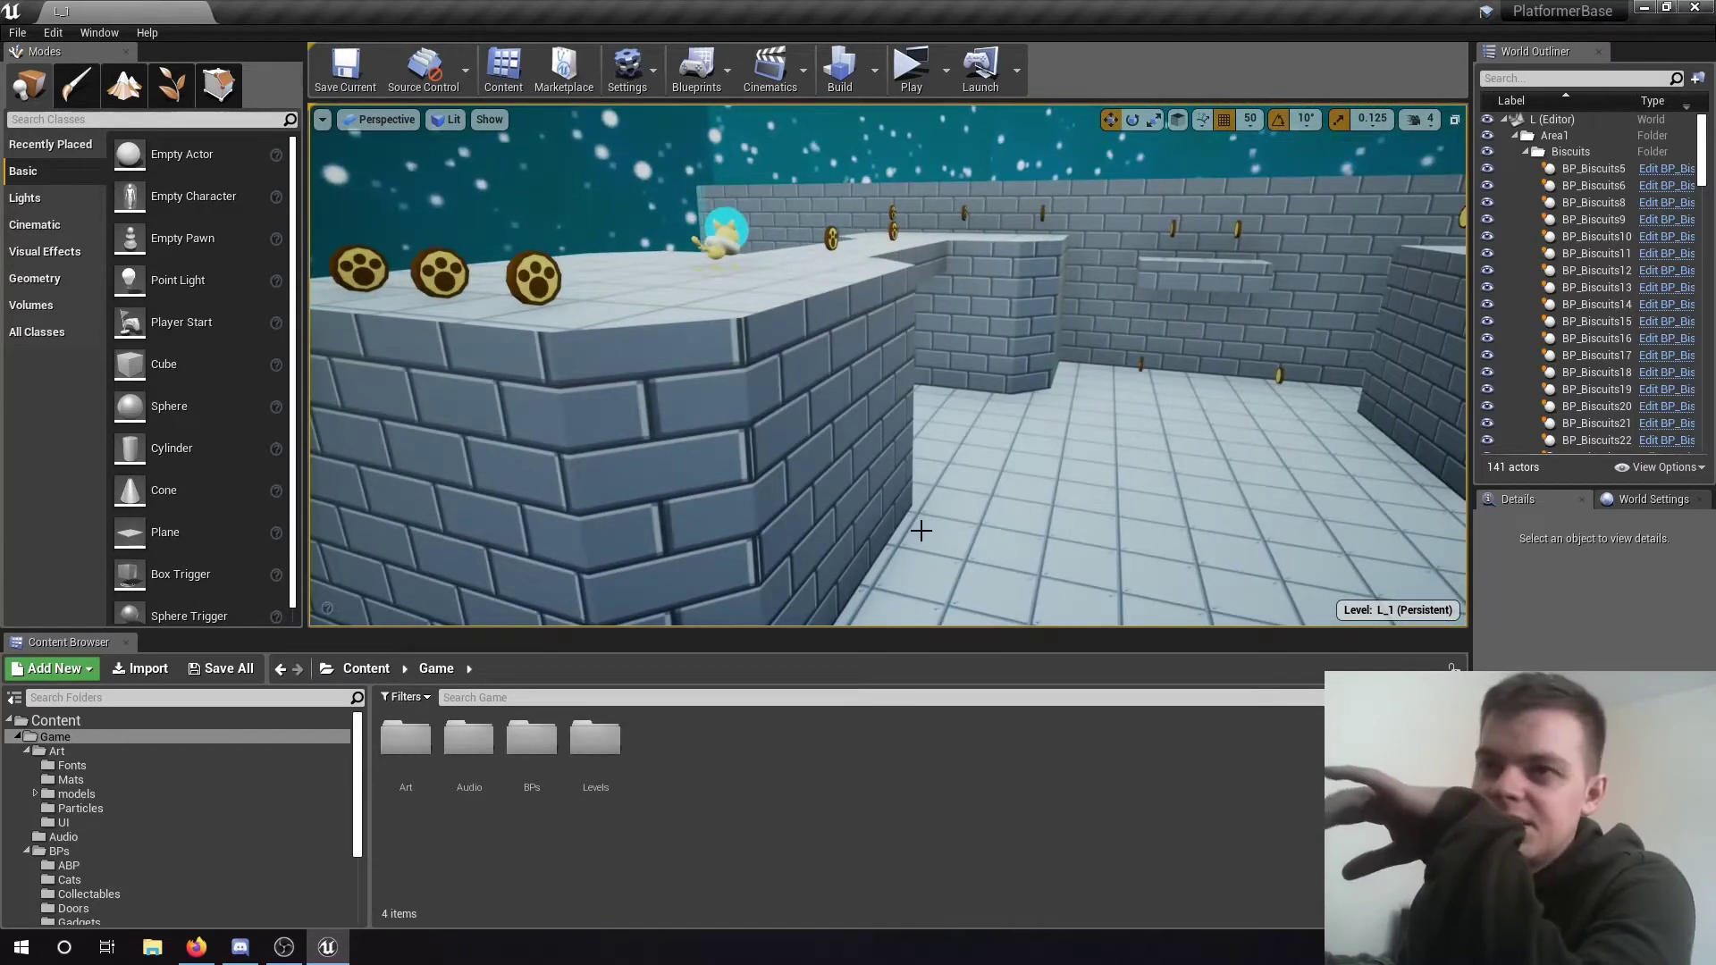
pyautogui.moveTo(706, 465); pyautogui.dragTo(706, 464, button='right')
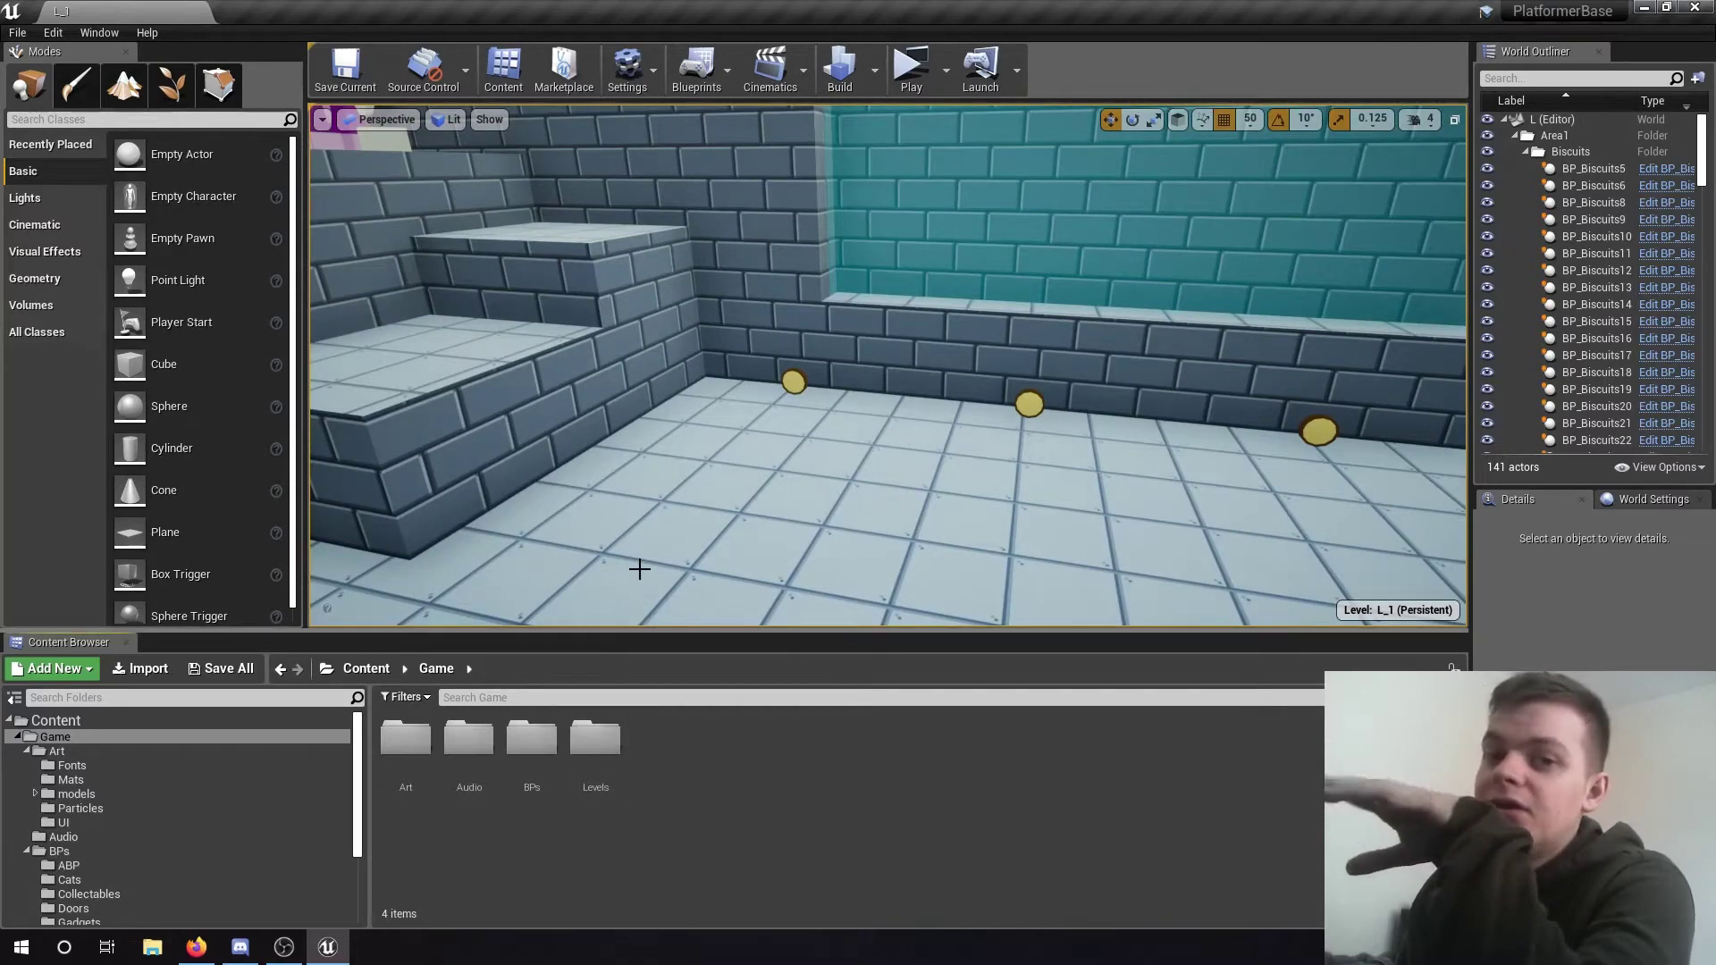
pyautogui.moveTo(698, 535); pyautogui.dragTo(698, 536, button='right')
pyautogui.moveTo(830, 501); pyautogui.dragTo(858, 517, button='right')
pyautogui.moveTo(738, 513); pyautogui.dragTo(897, 519, button='right')
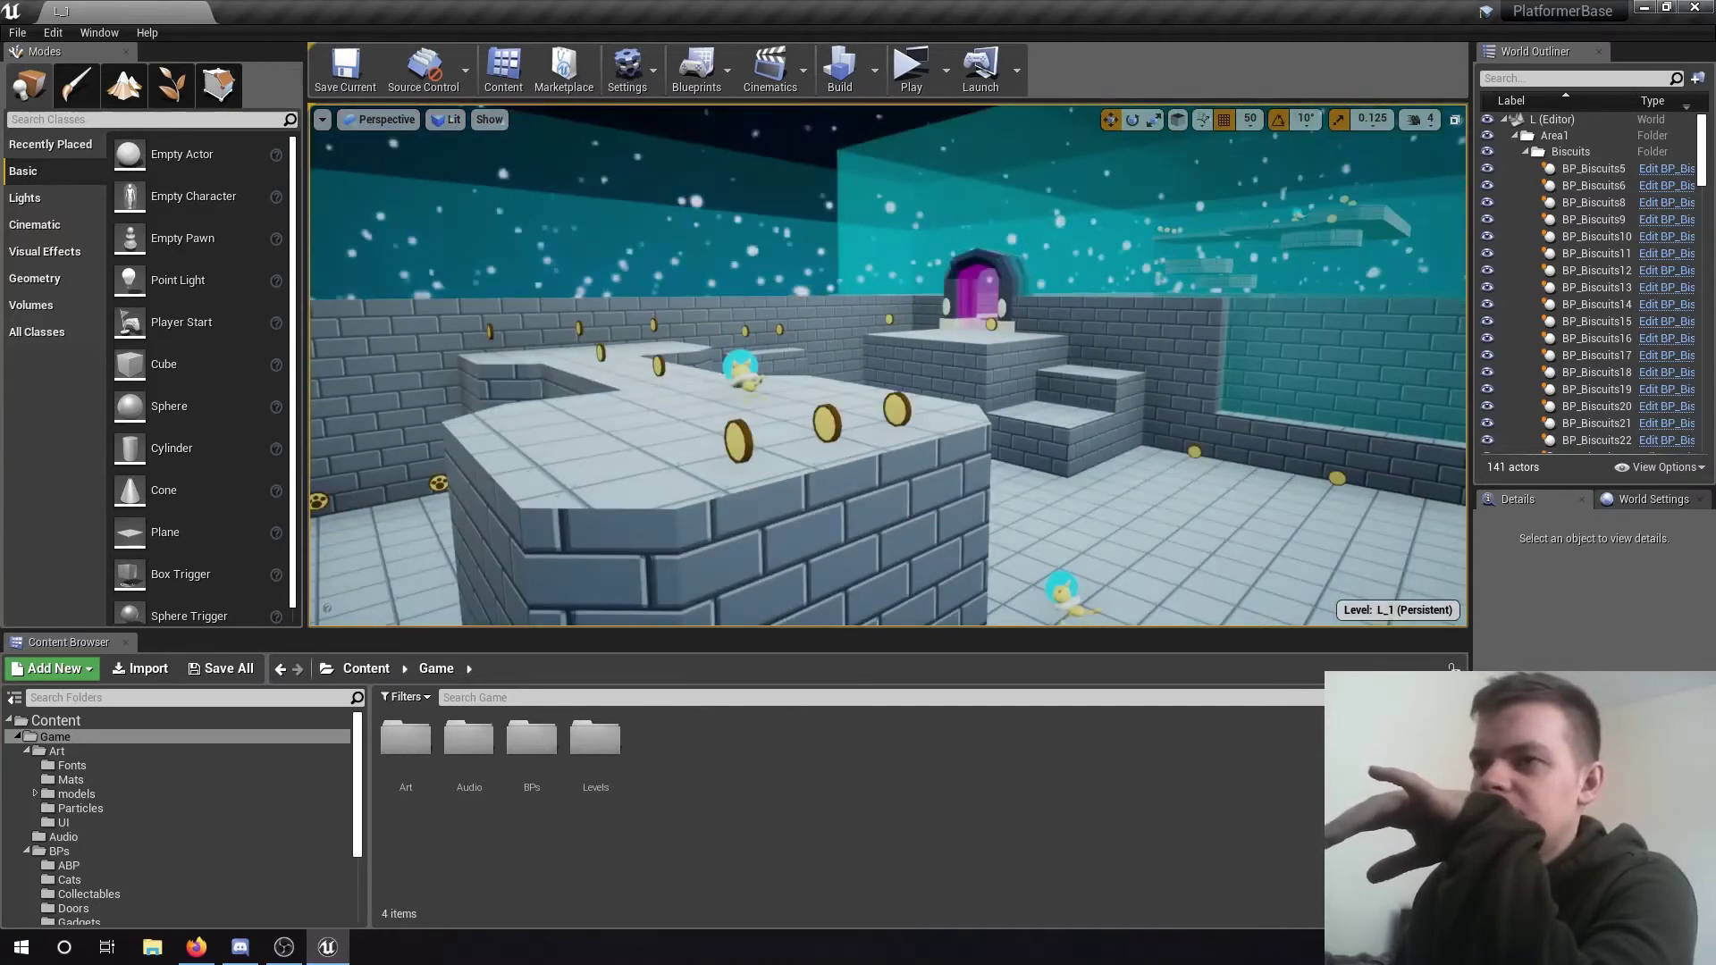
pyautogui.moveTo(850, 453); pyautogui.dragTo(850, 453, button='right')
pyautogui.click(840, 433)
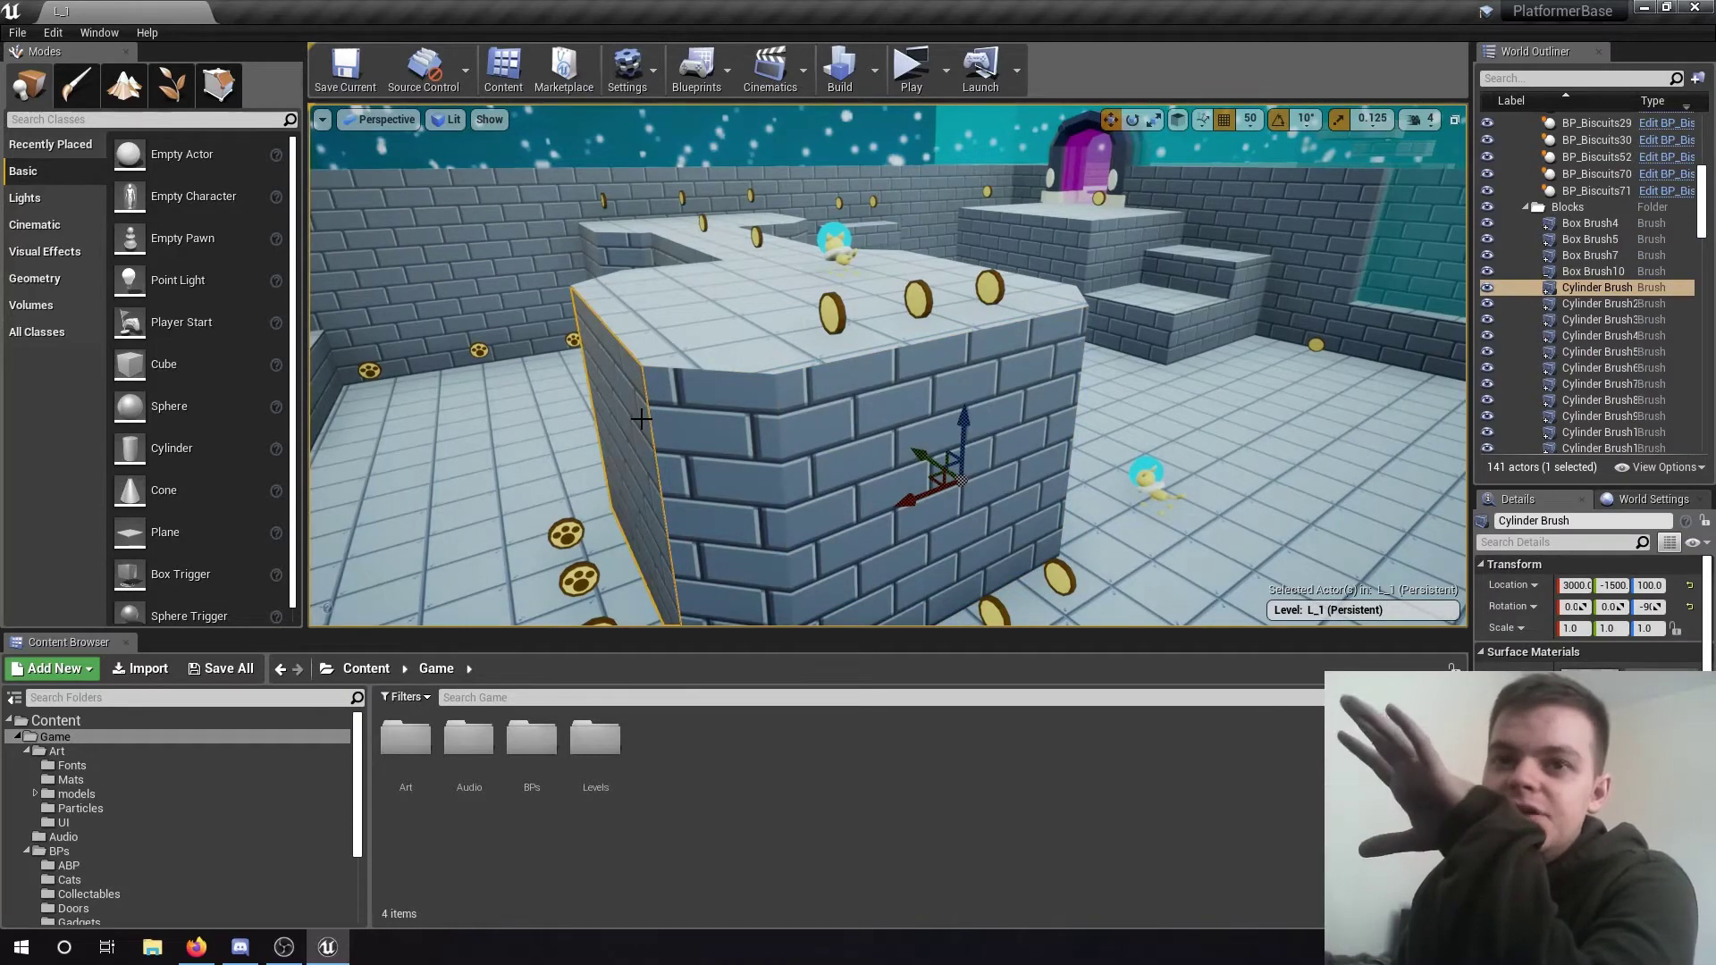
# Place a Box geometry brush on the tiled floor beside the cat collectible and move it along Y to -650.
pyautogui.click(36, 278)
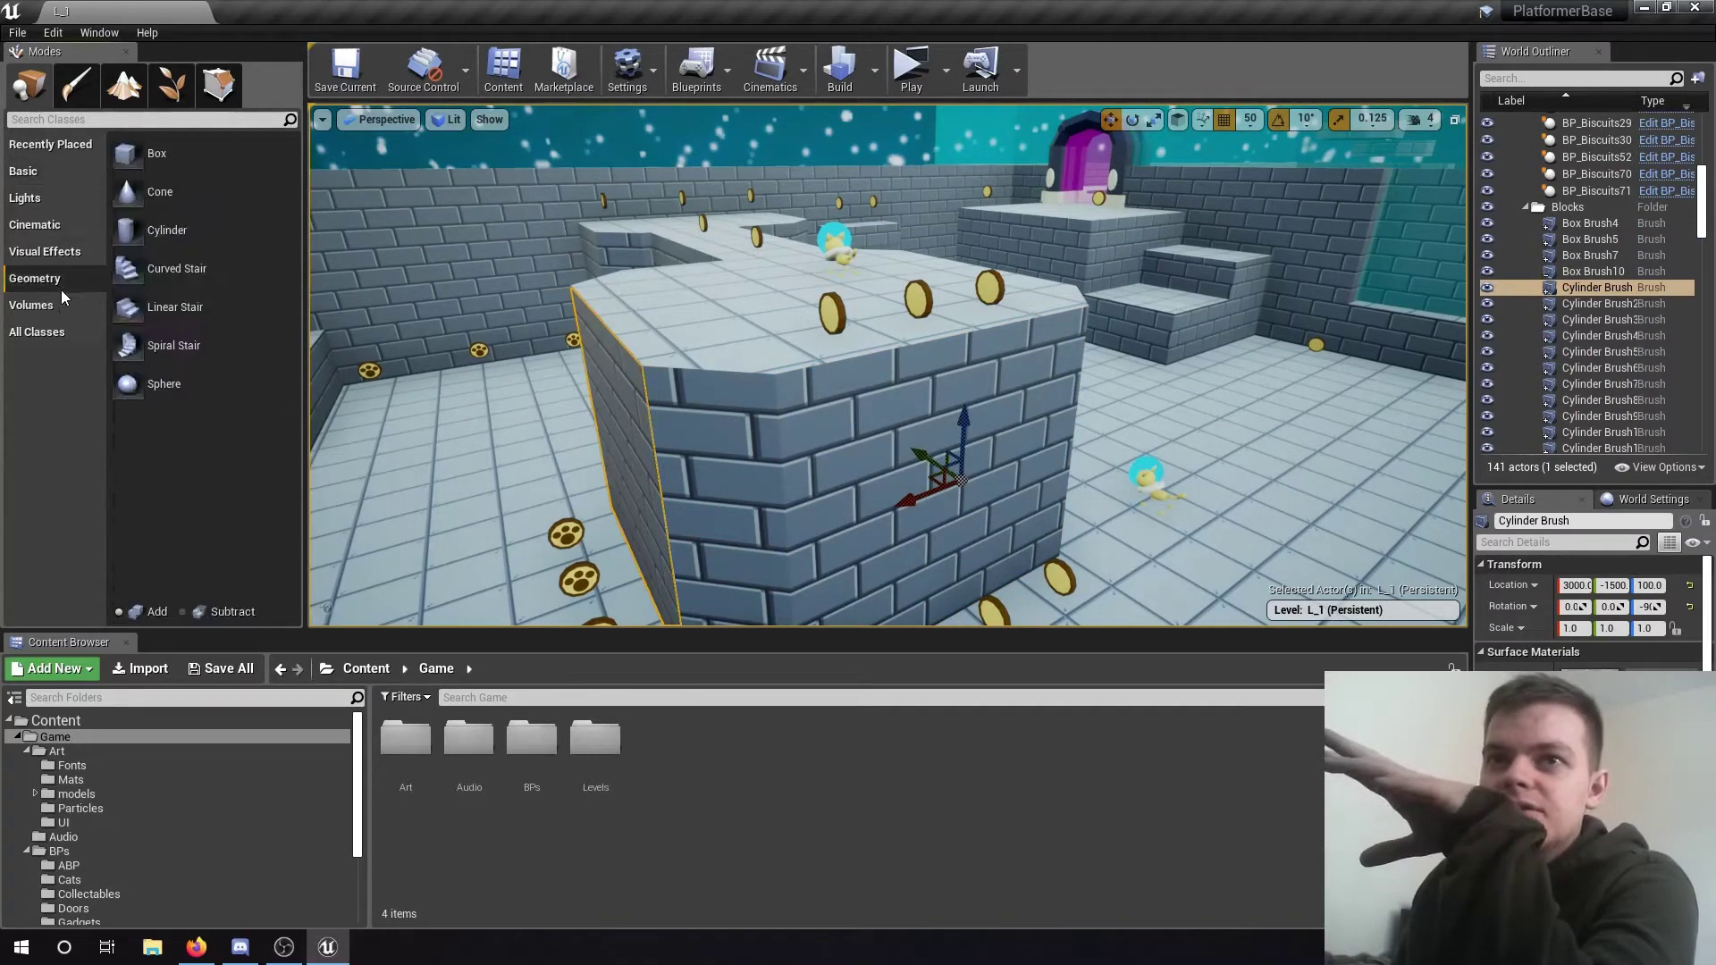
pyautogui.moveTo(159, 159)
pyautogui.mouseDown()
pyautogui.moveTo(1298, 495)
pyautogui.moveTo(1254, 492)
pyautogui.mouseUp()
pyautogui.moveTo(1229, 501)
pyautogui.mouseDown(button='right')
pyautogui.moveTo(1296, 503)
pyautogui.moveTo(1247, 465)
pyautogui.mouseUp(button='right')
pyautogui.moveTo(841, 420)
pyautogui.mouseDown(button='right')
pyautogui.moveTo(831, 438)
pyautogui.moveTo(858, 433)
pyautogui.moveTo(841, 444)
pyautogui.moveTo(947, 335)
pyautogui.mouseUp(button='right')
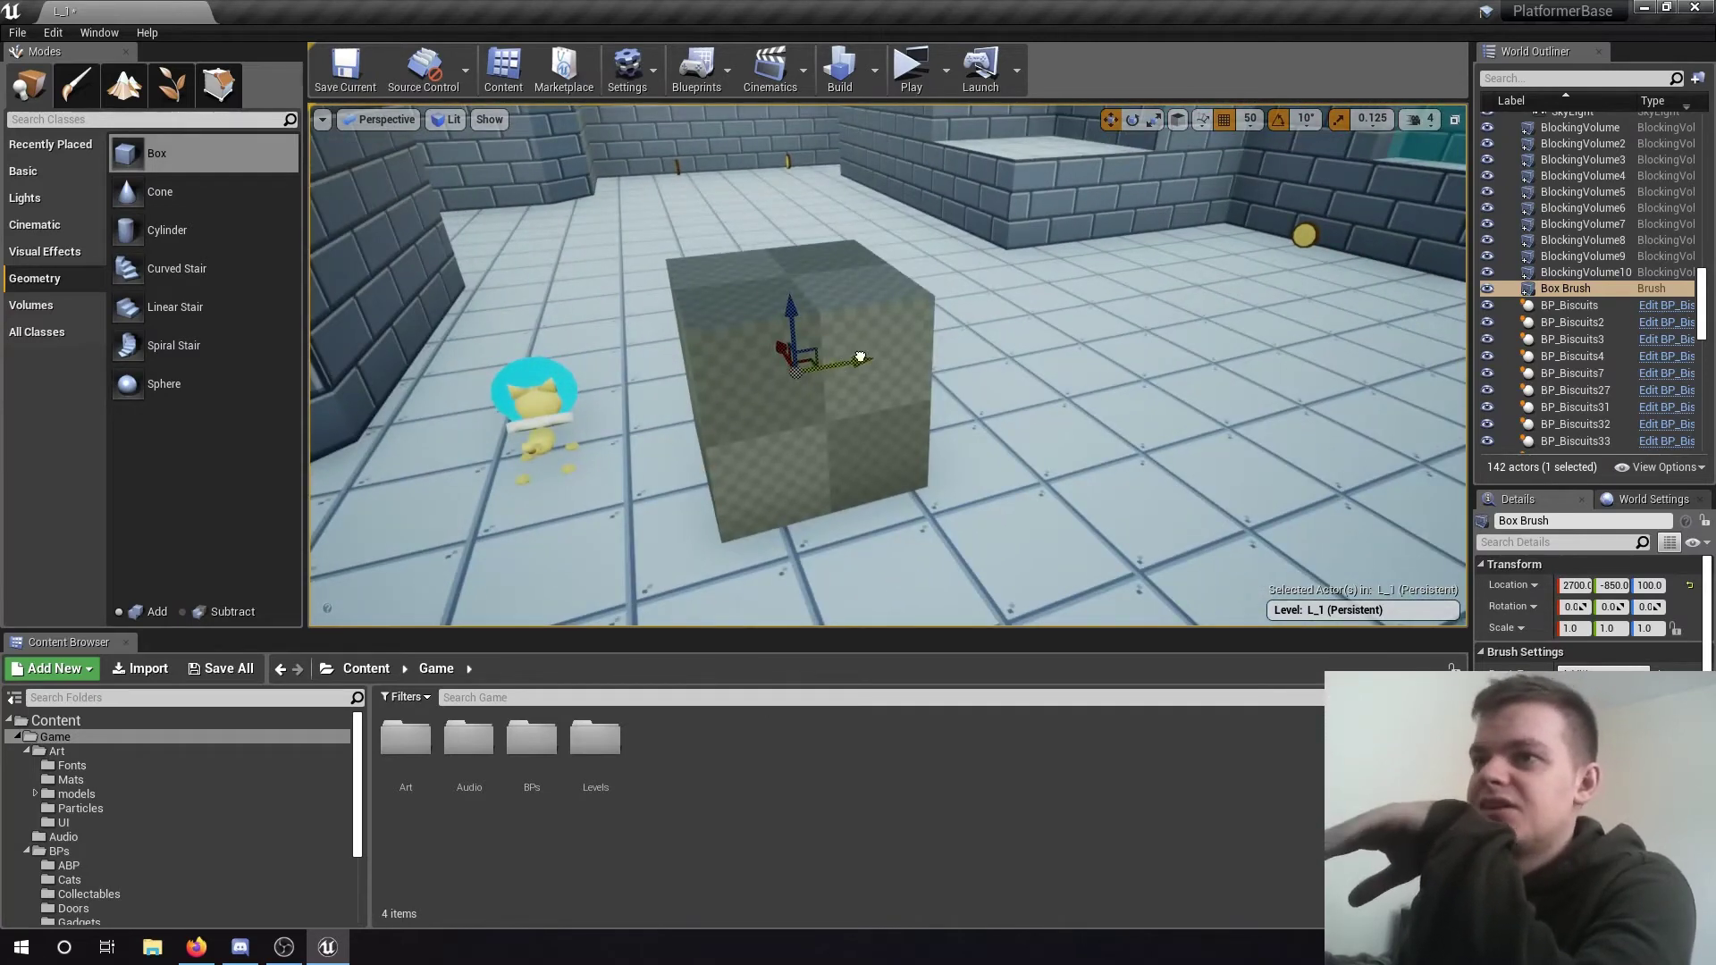
pyautogui.moveTo(860, 357); pyautogui.dragTo(964, 355)
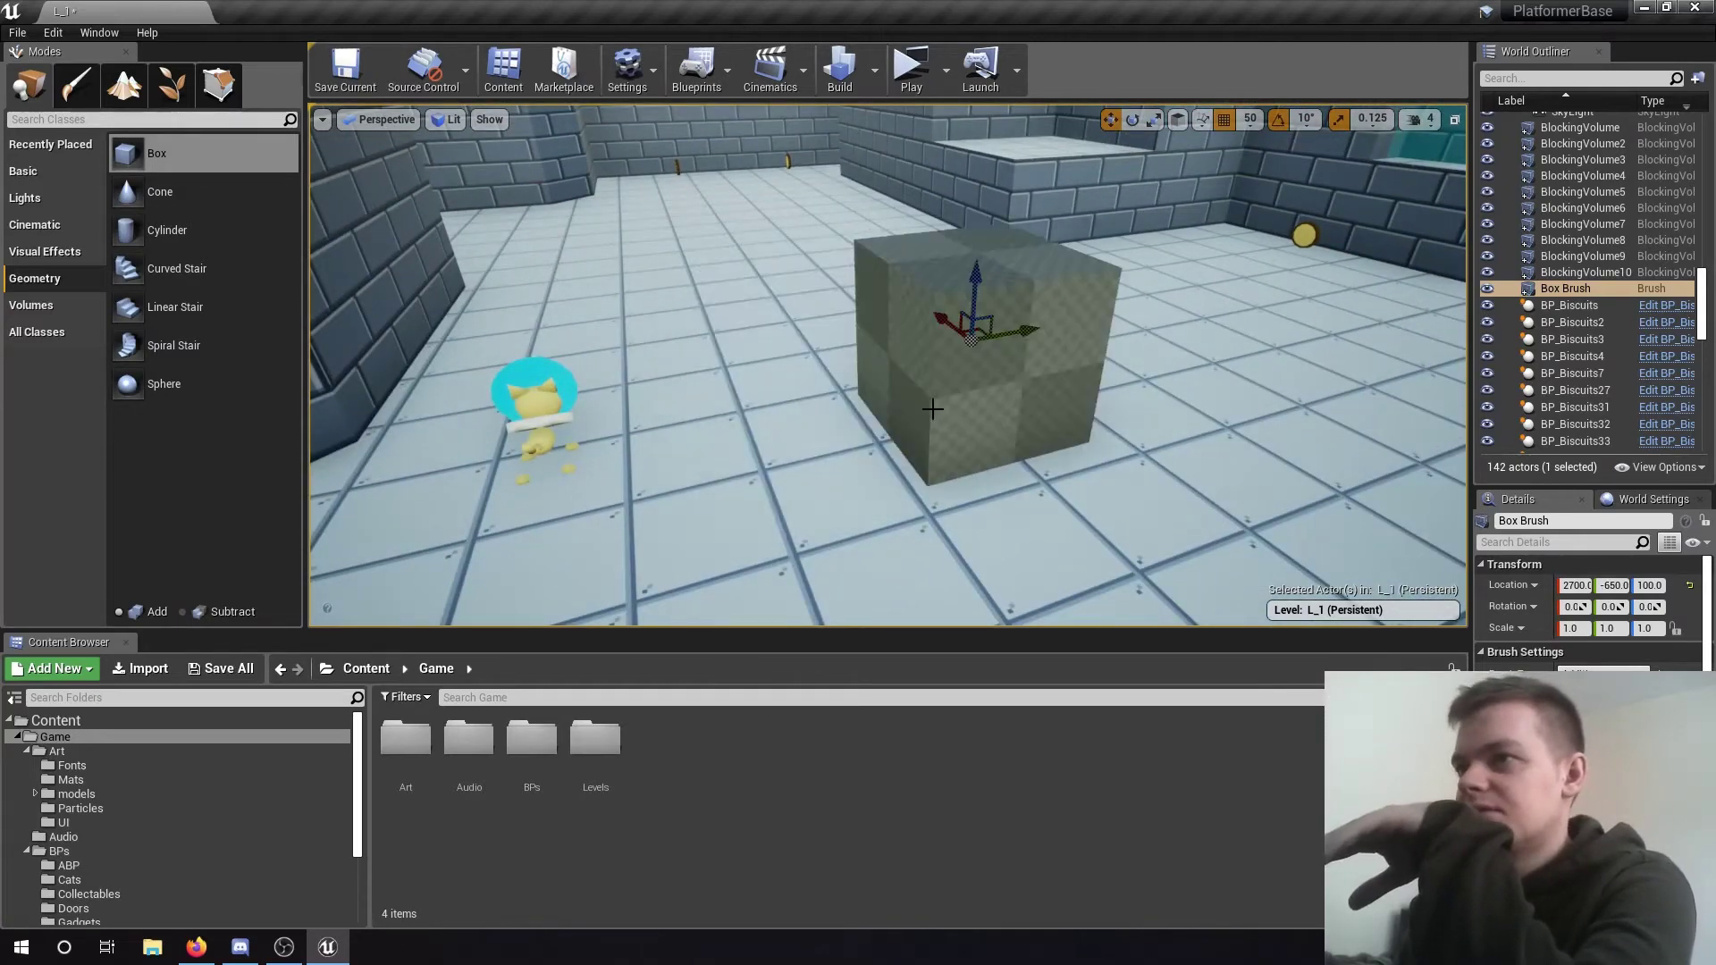
pyautogui.moveTo(932, 409); pyautogui.dragTo(922, 427, button='right')
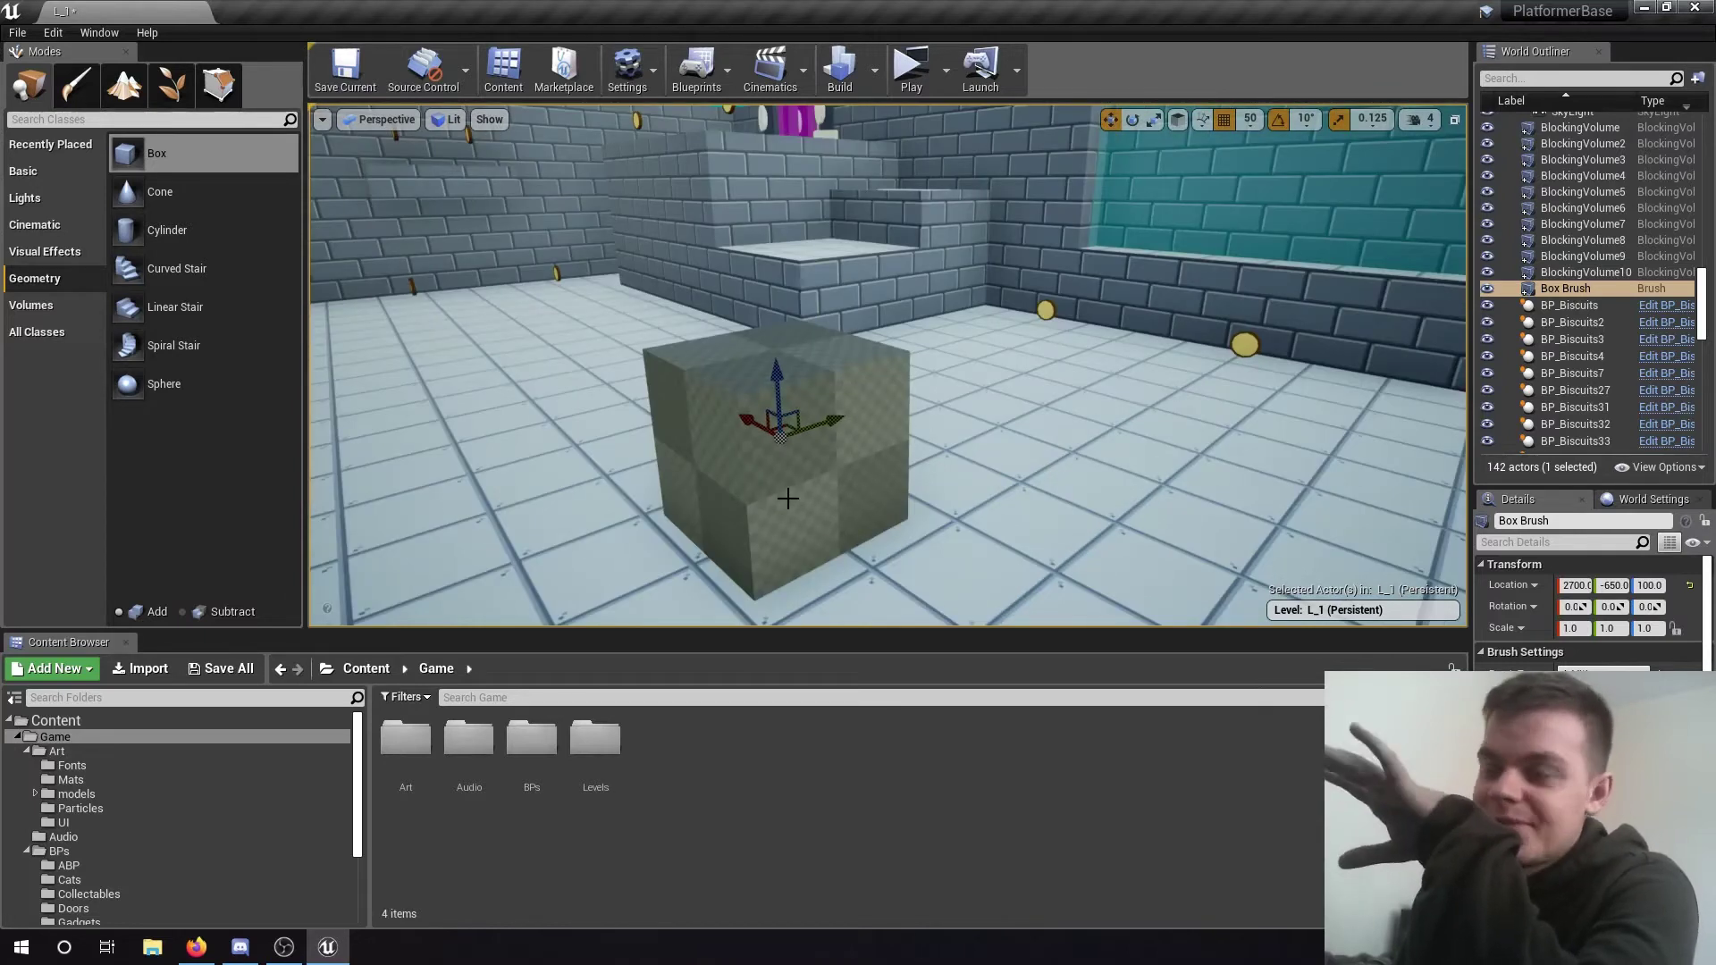
# Open the floortile_Mat material from the Game/Art/Mats folder and select its Param texture object node.
pyautogui.doubleClick(406, 738)
pyautogui.doubleClick(489, 758)
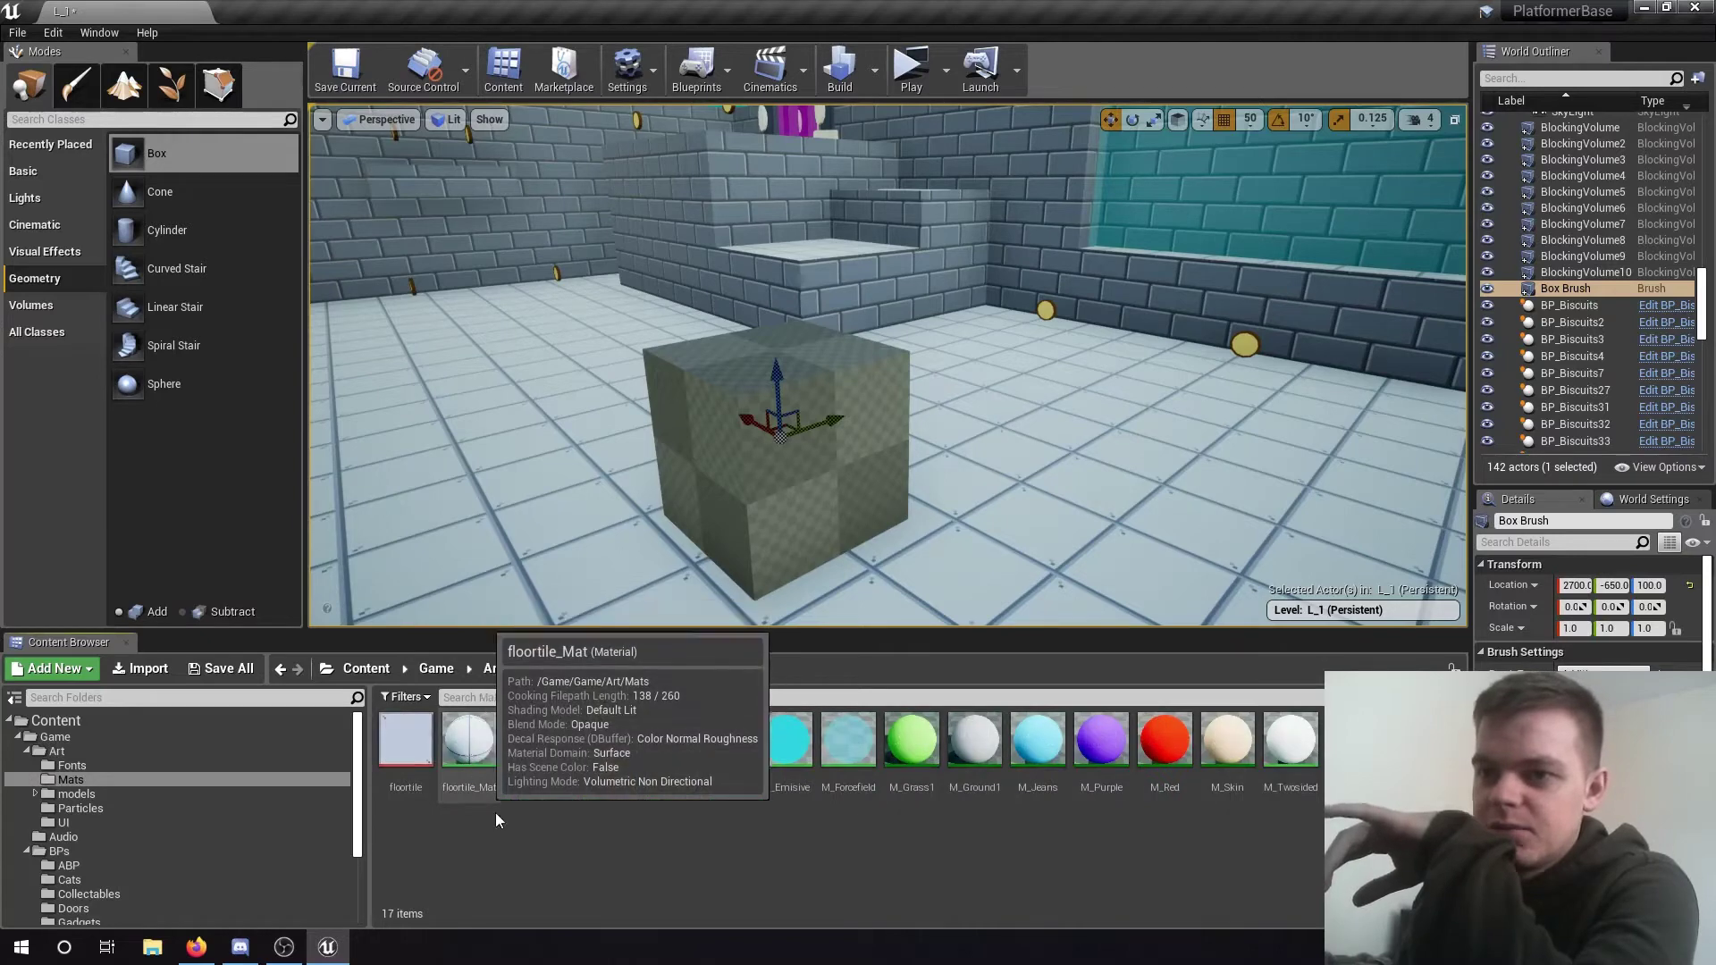
pyautogui.doubleClick(472, 758)
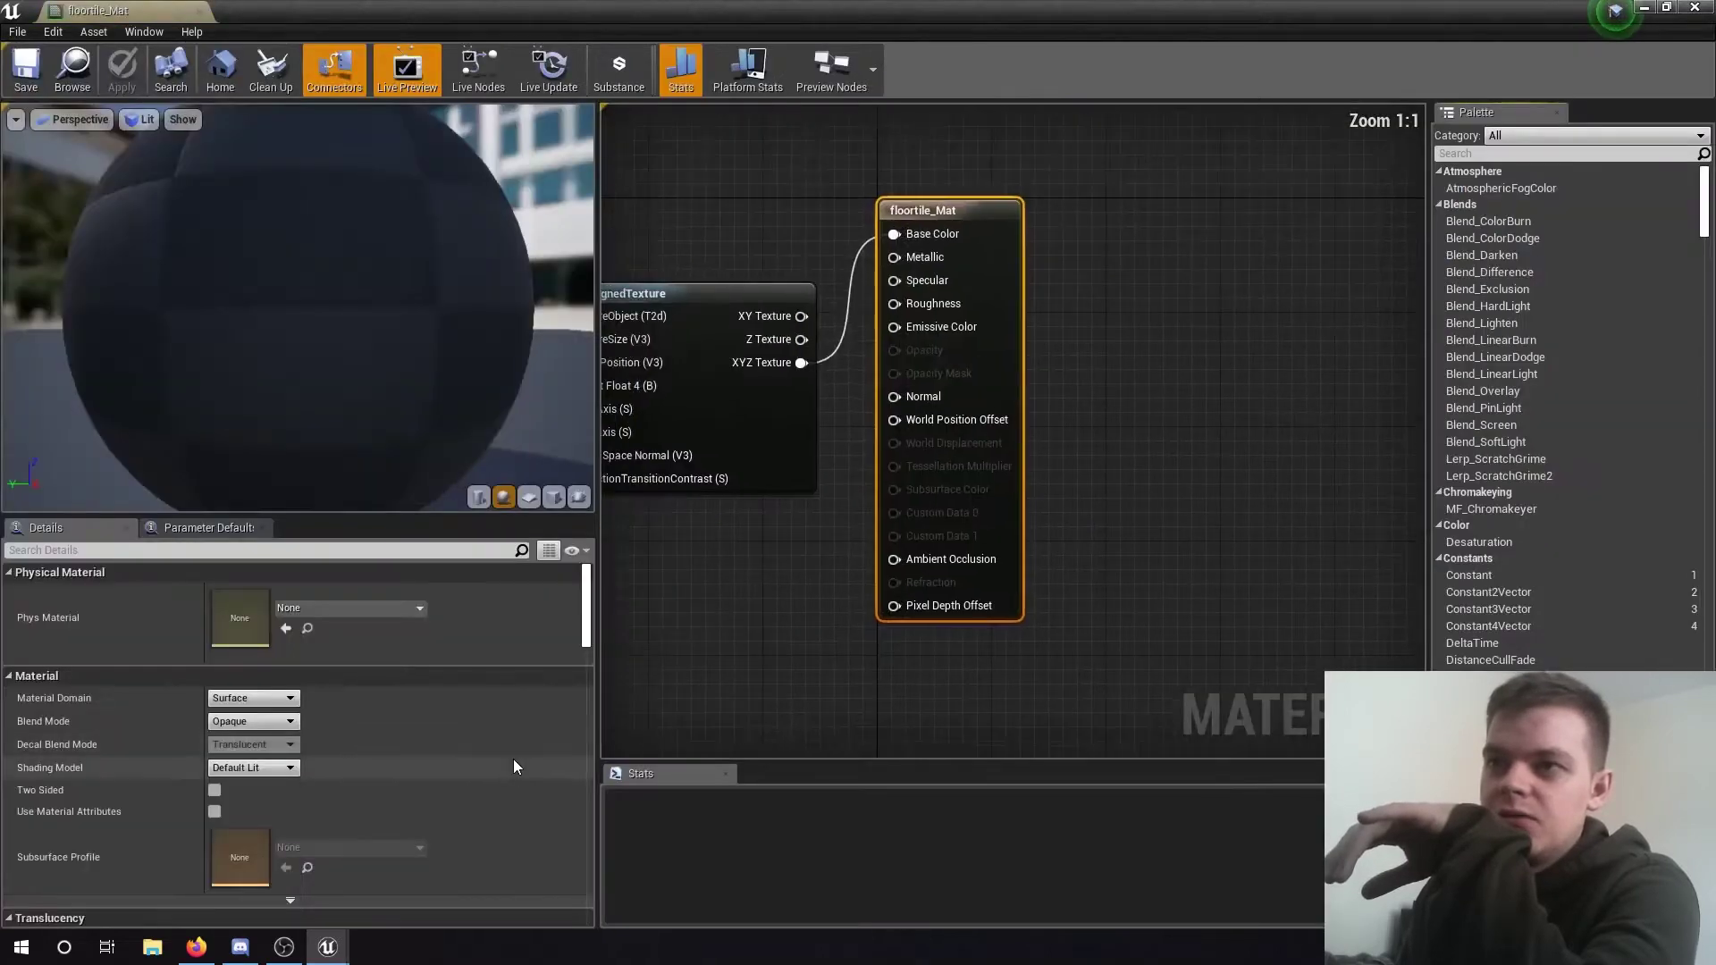
pyautogui.moveTo(657, 569); pyautogui.dragTo(886, 539, button='right')
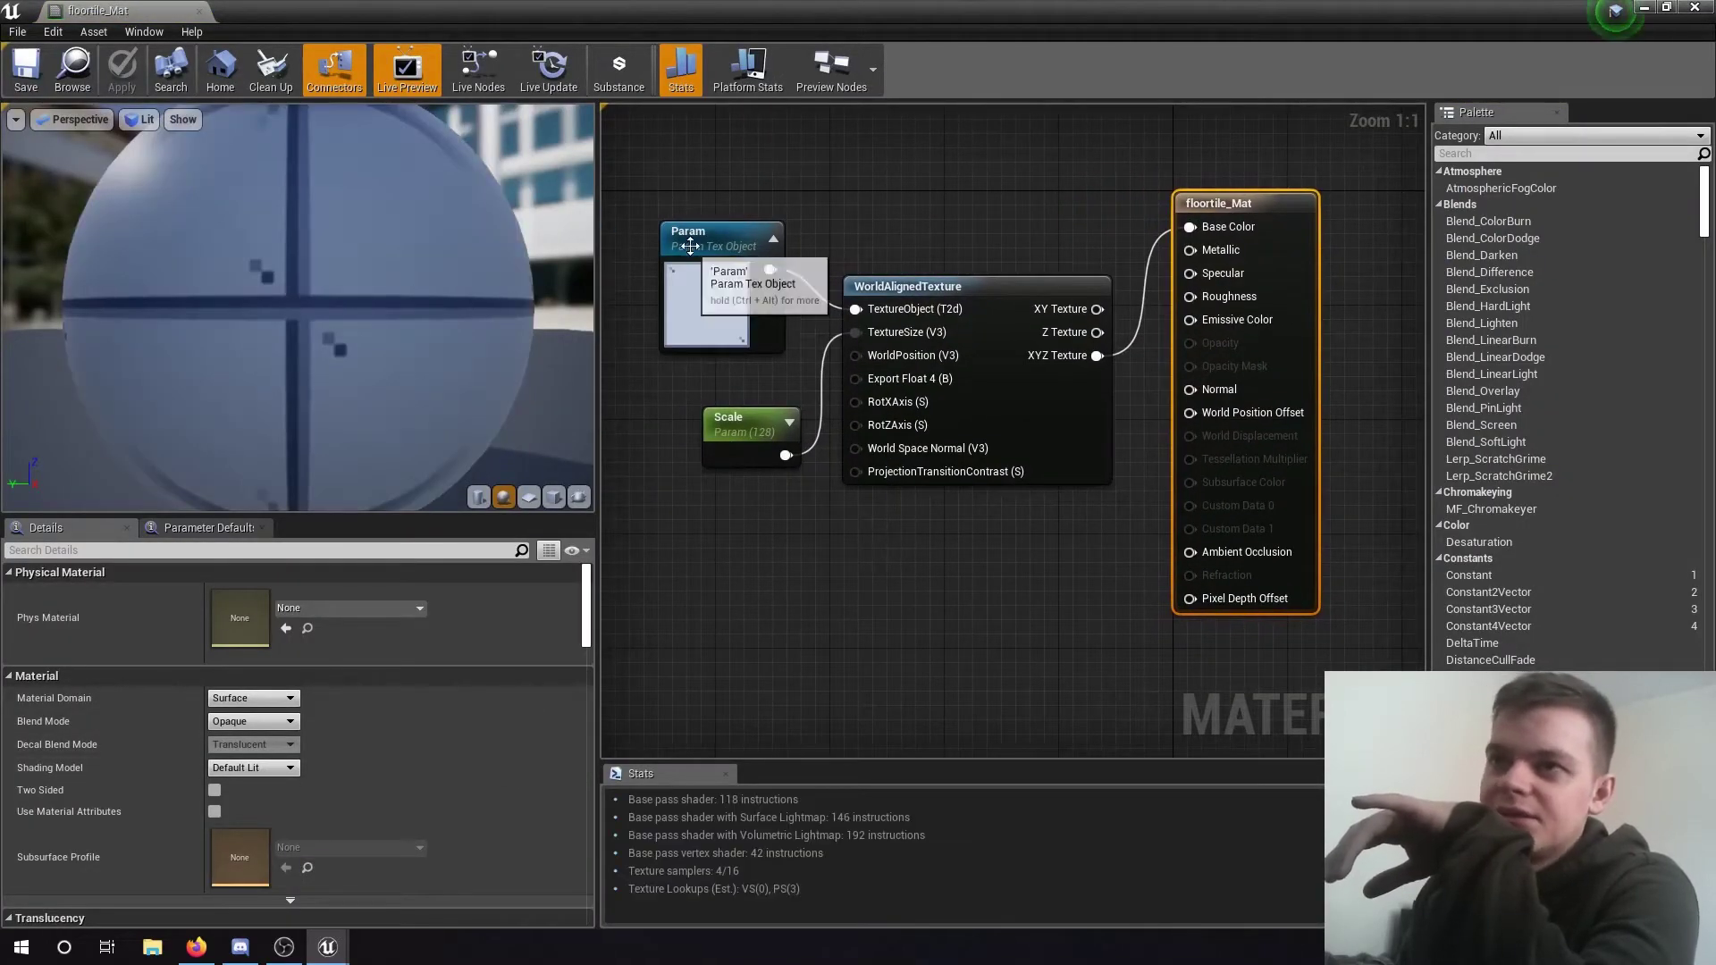
pyautogui.click(701, 338)
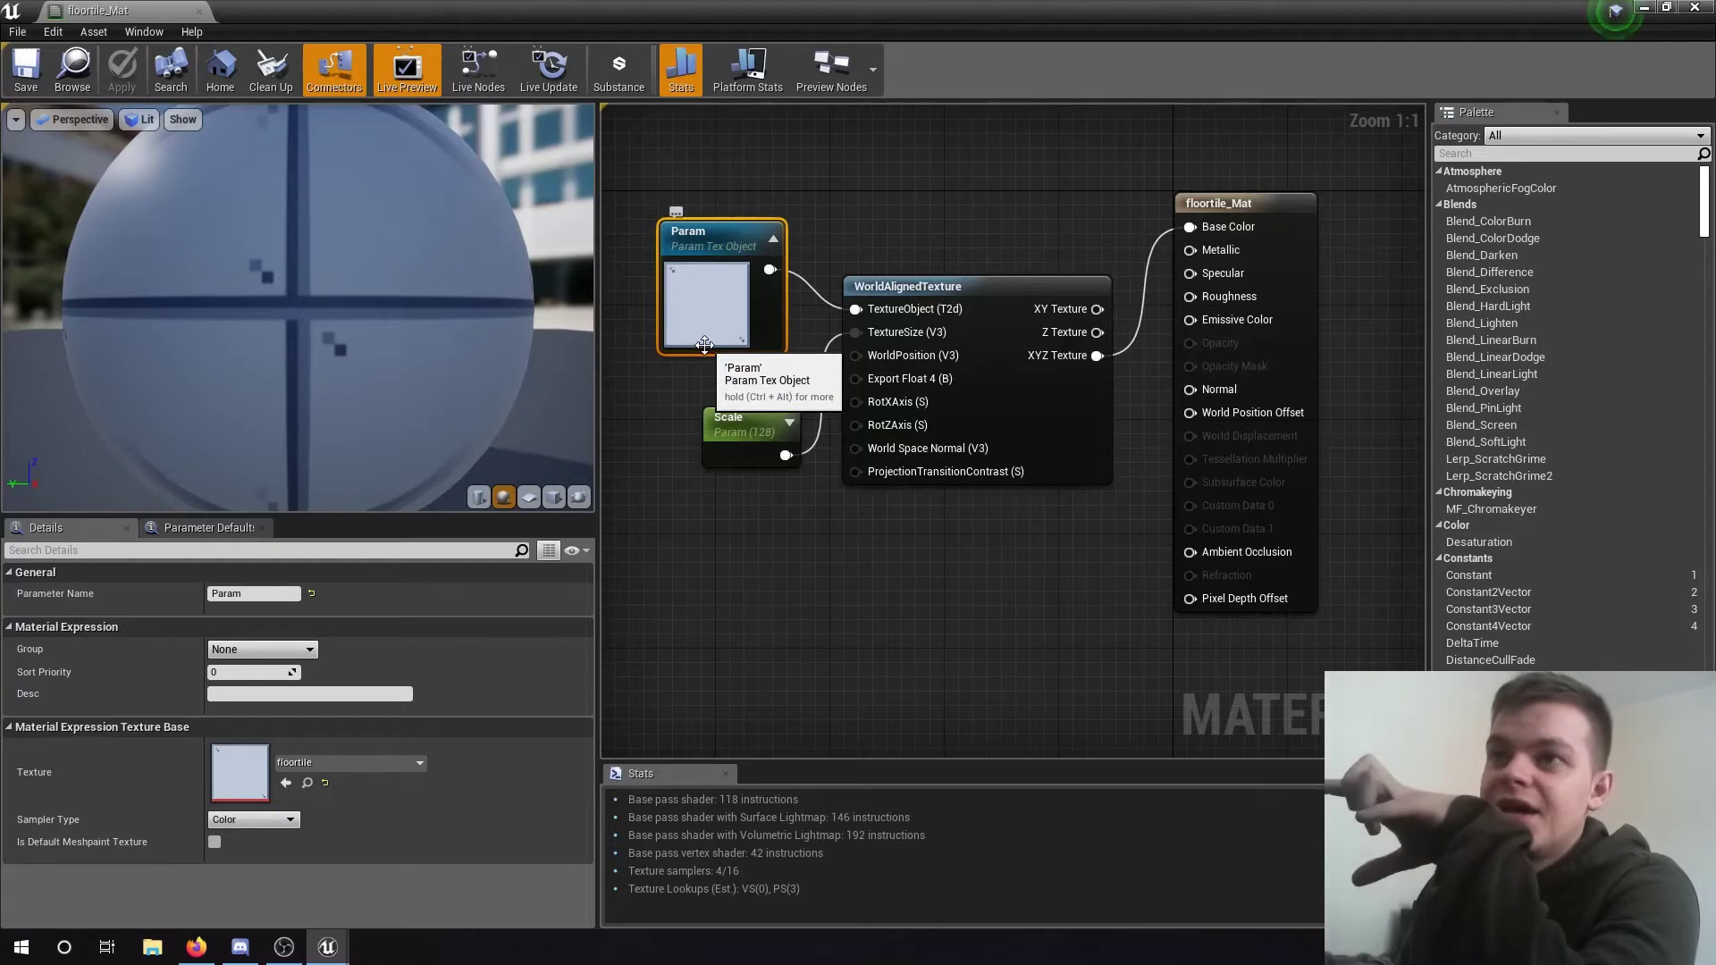
# Add a TextureSample node above the Param node for comparison, and delete it again.
pyautogui.moveTo(822, 182); pyautogui.dragTo(943, 371, button='right')
pyautogui.rightClick(839, 277)
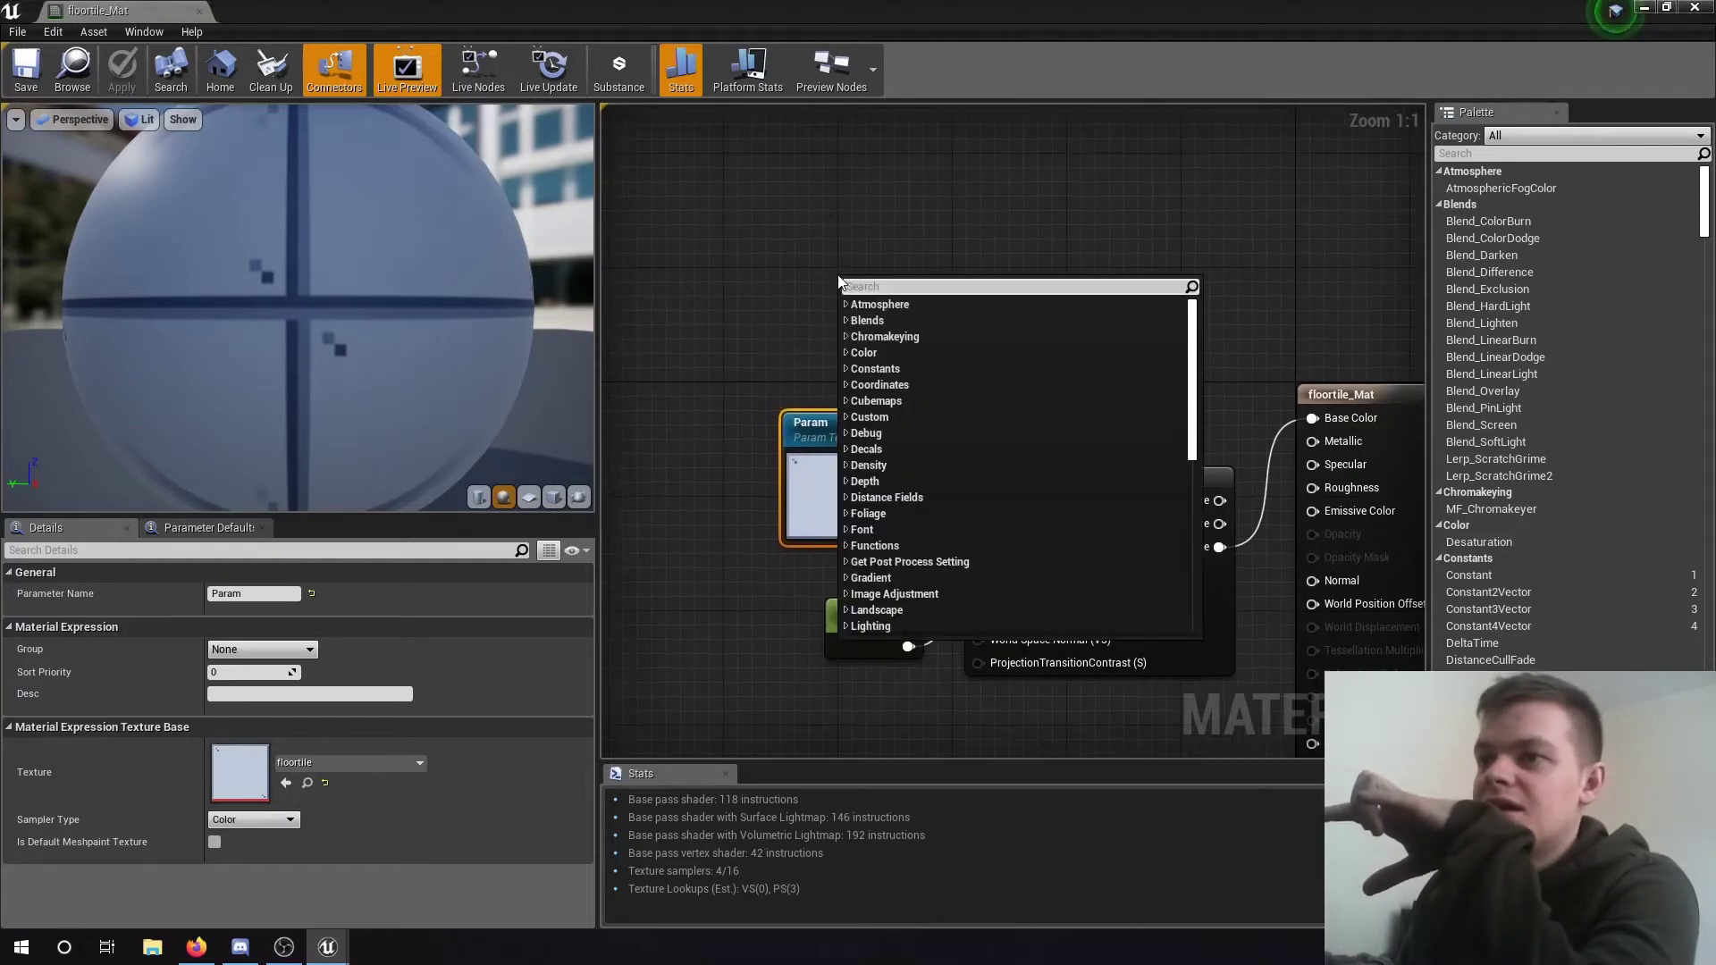
pyautogui.write('textu')
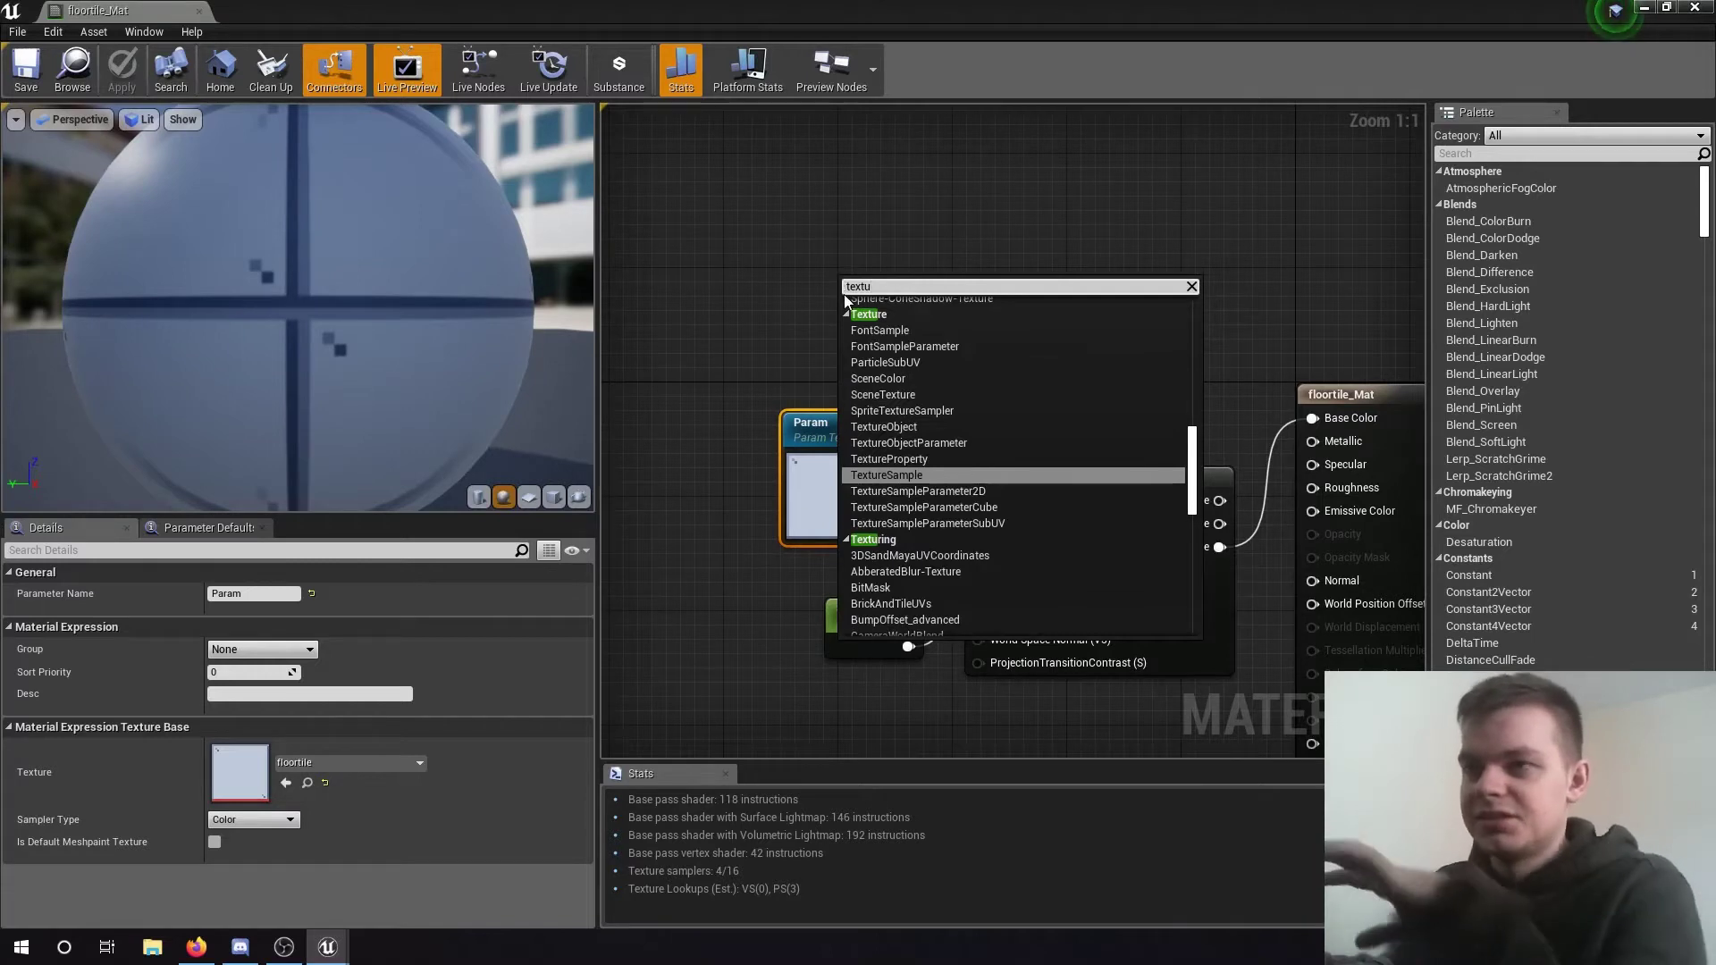
pyautogui.click(924, 475)
pyautogui.moveTo(901, 280); pyautogui.dragTo(841, 210)
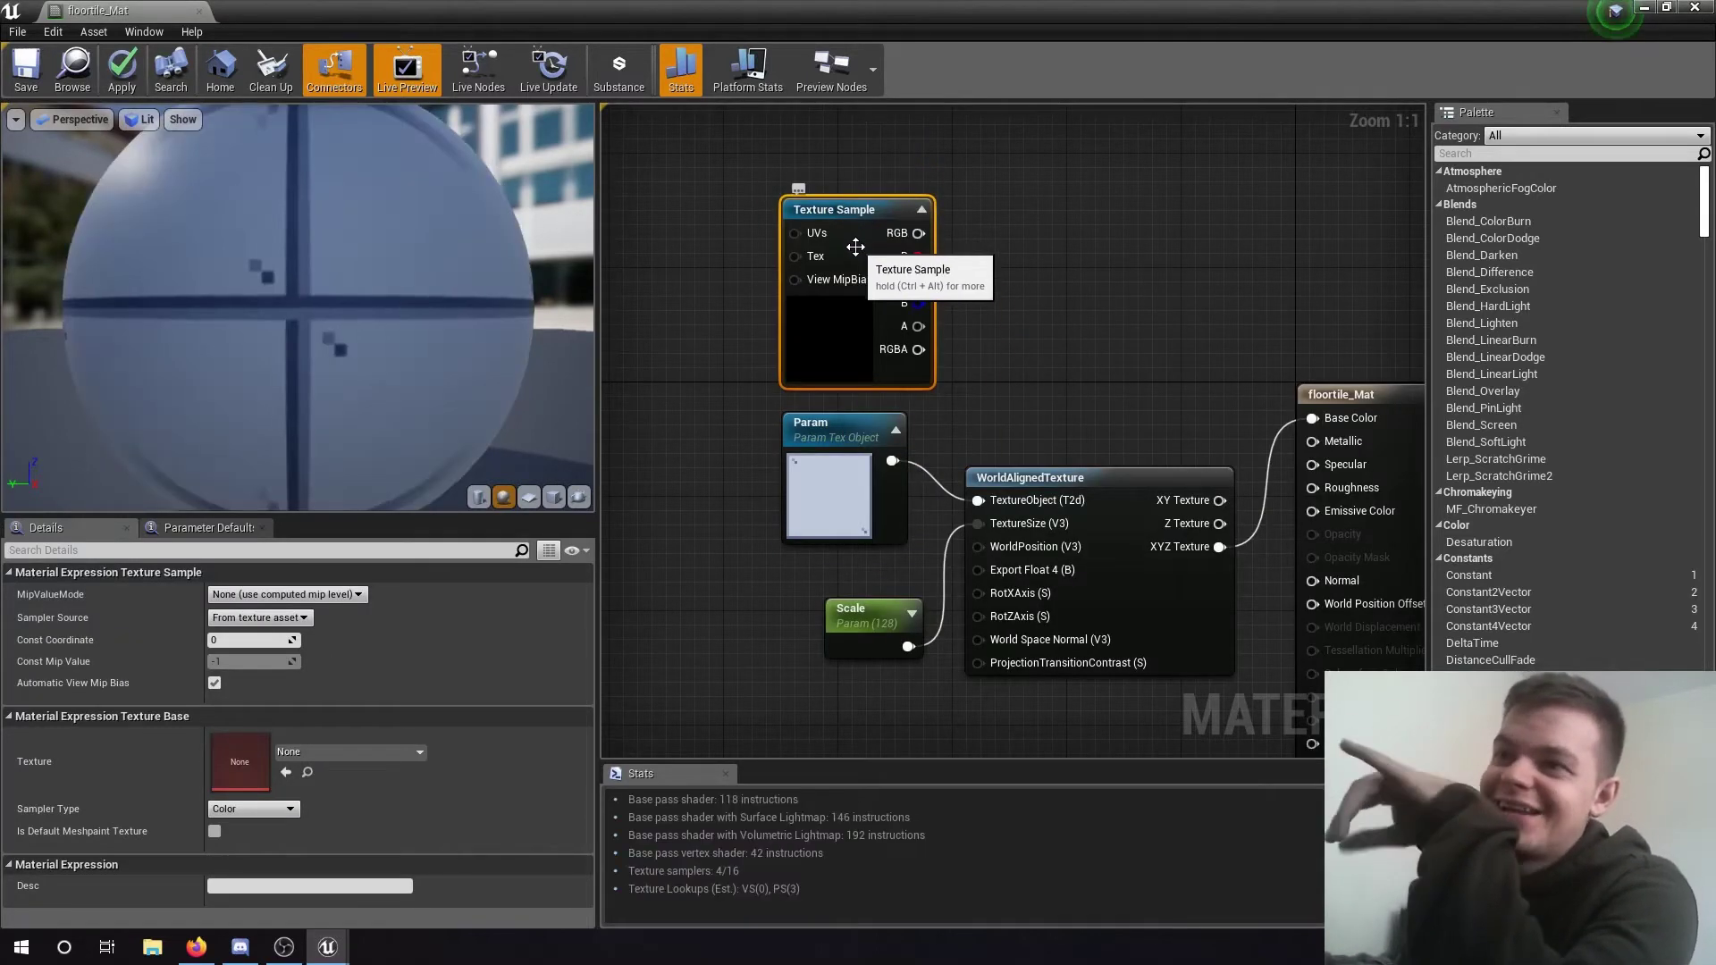
pyautogui.click(834, 460)
pyautogui.click(852, 316)
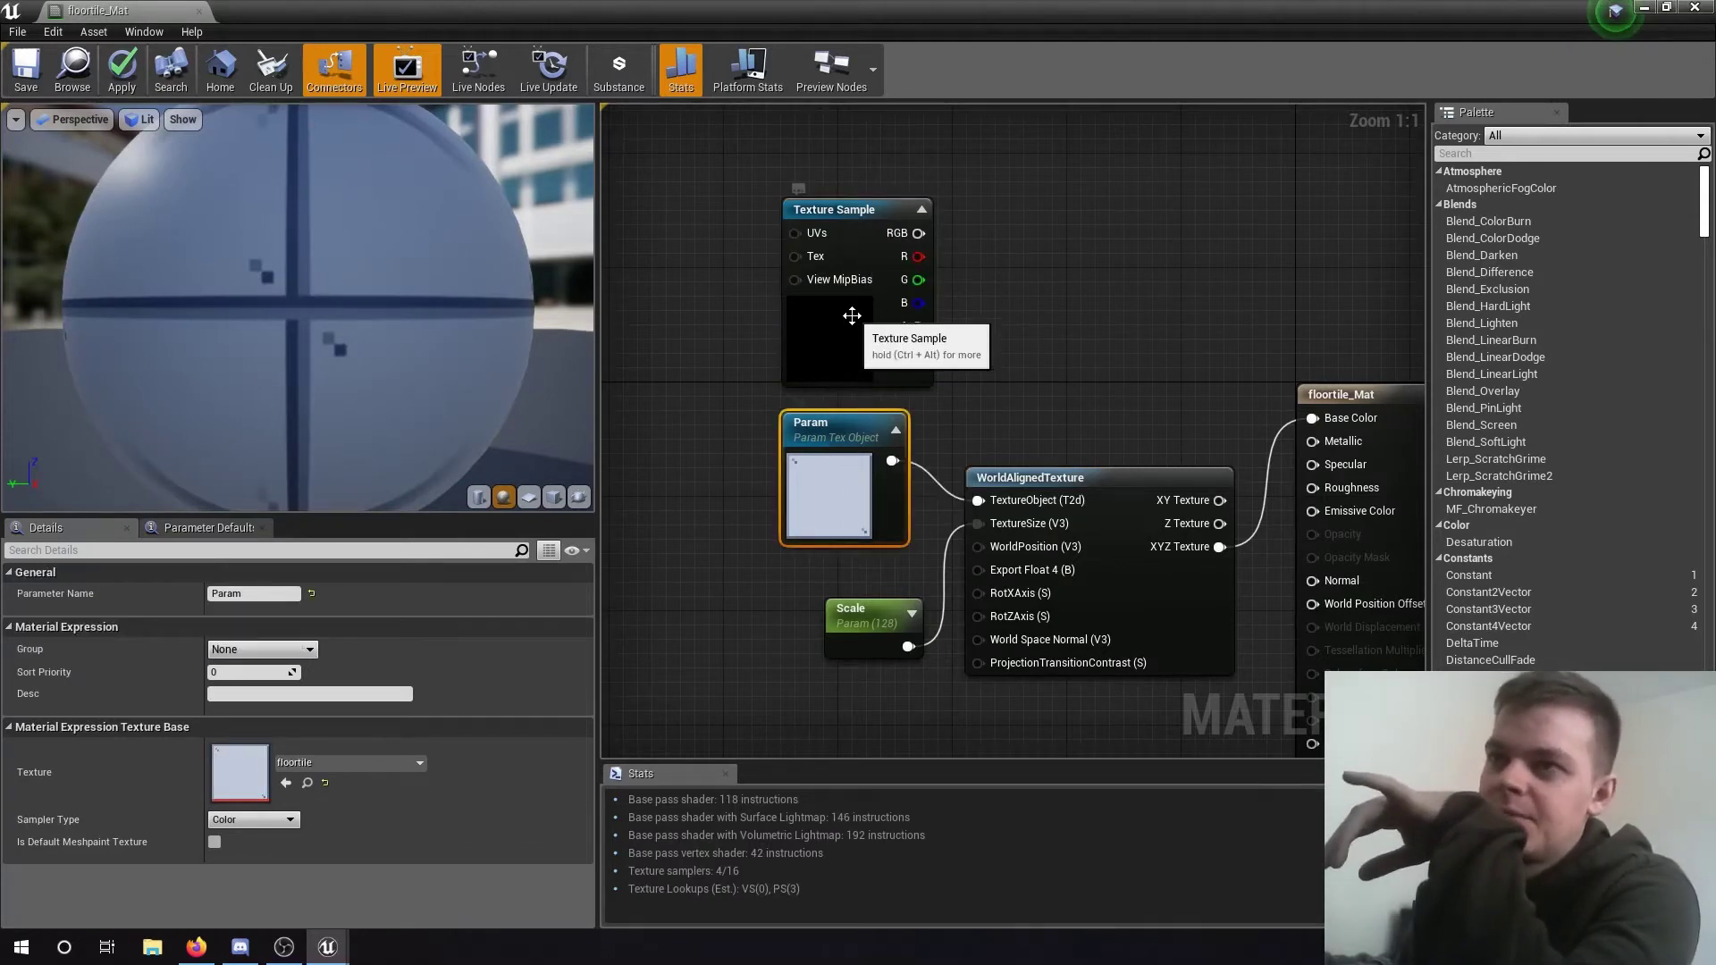
pyautogui.press('Delete')
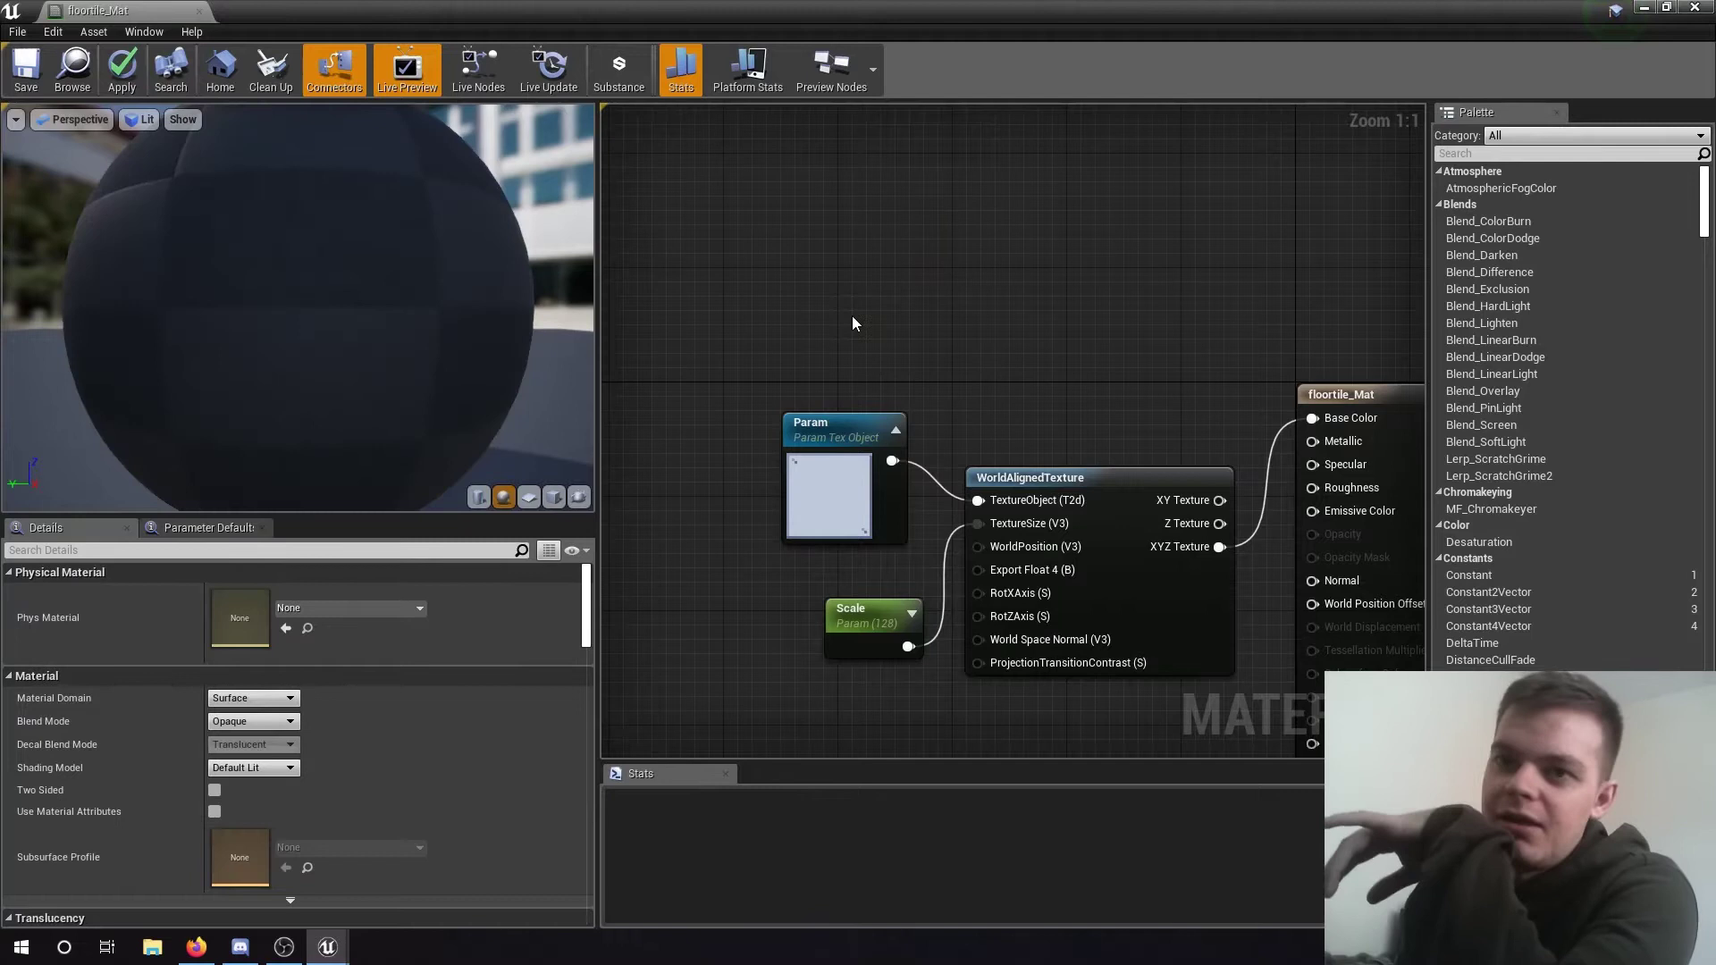
# Examine the Param texture object node and inspect its floortile texture in the texture editor.
pyautogui.rightClick(830, 453)
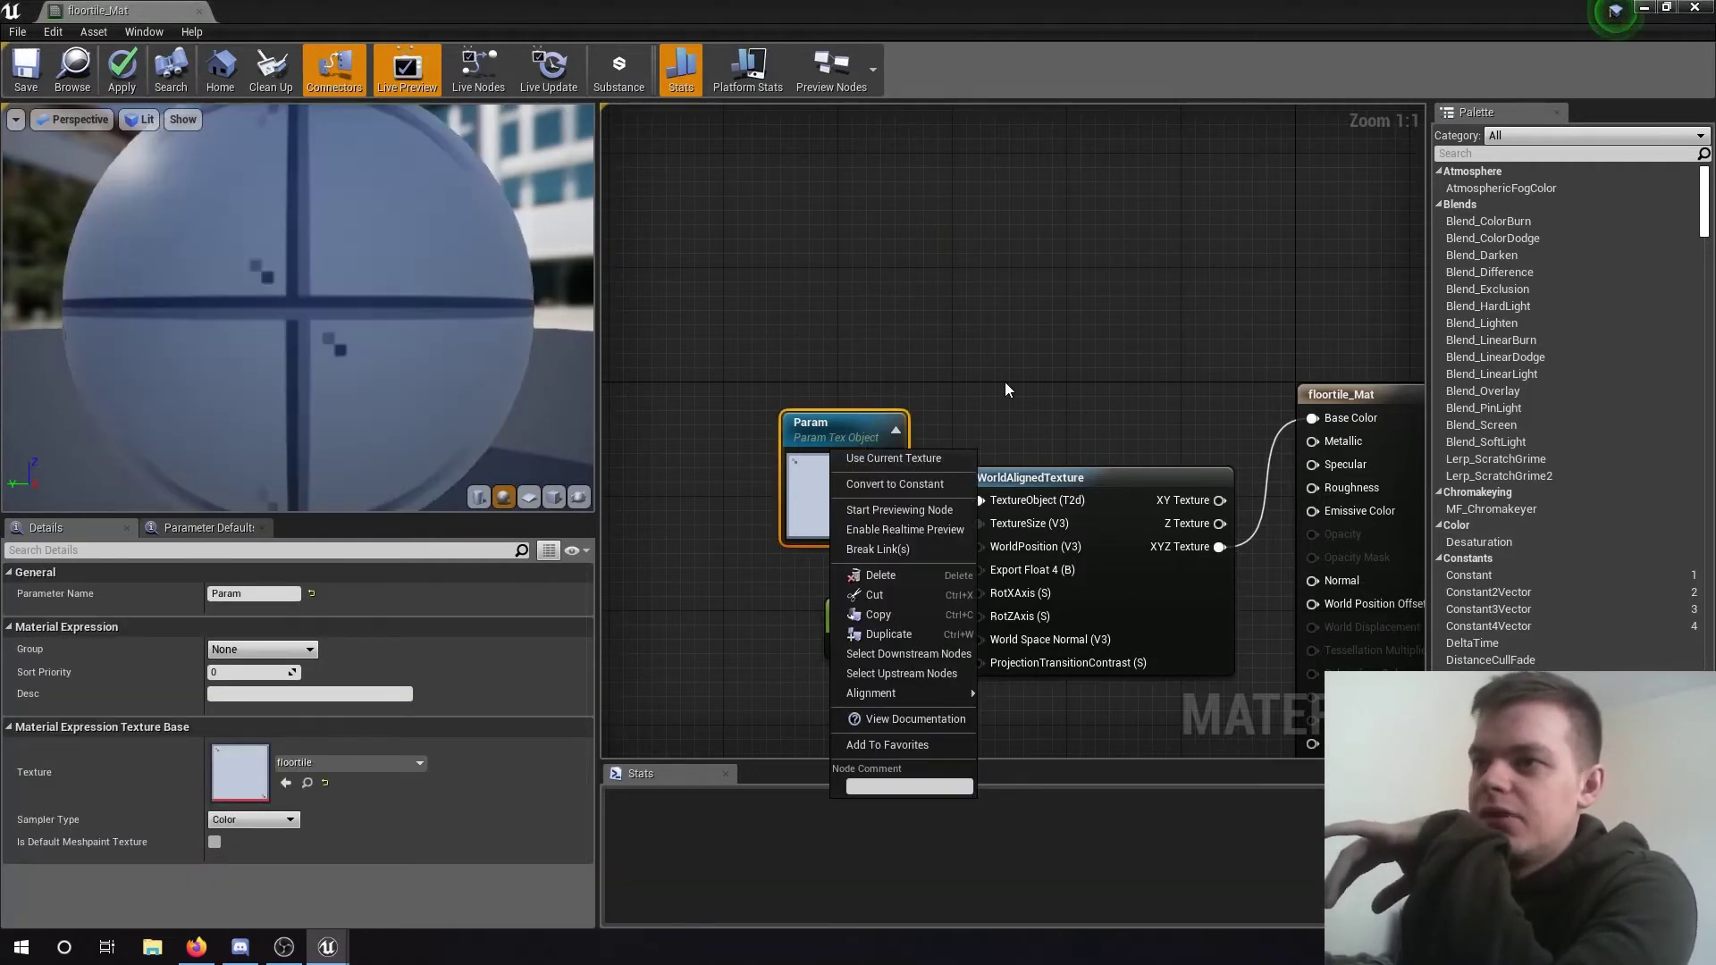
pyautogui.click(1005, 382)
pyautogui.moveTo(815, 490); pyautogui.dragTo(746, 348, button='right')
pyautogui.click(744, 366)
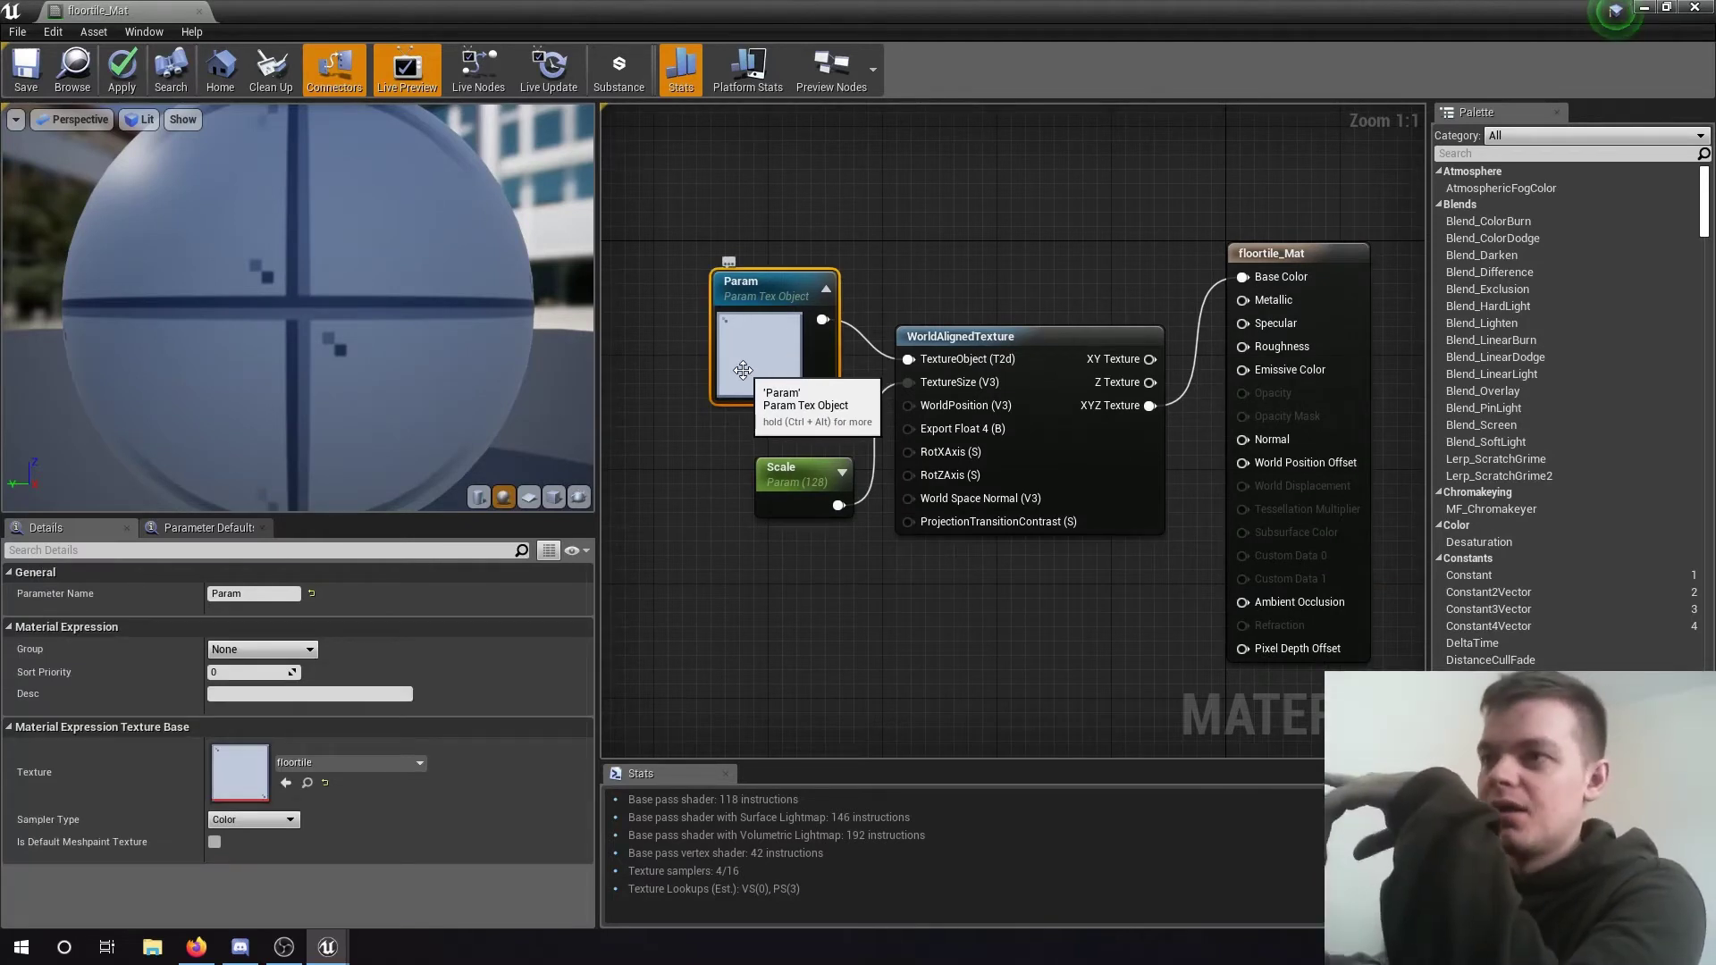
pyautogui.click(752, 576)
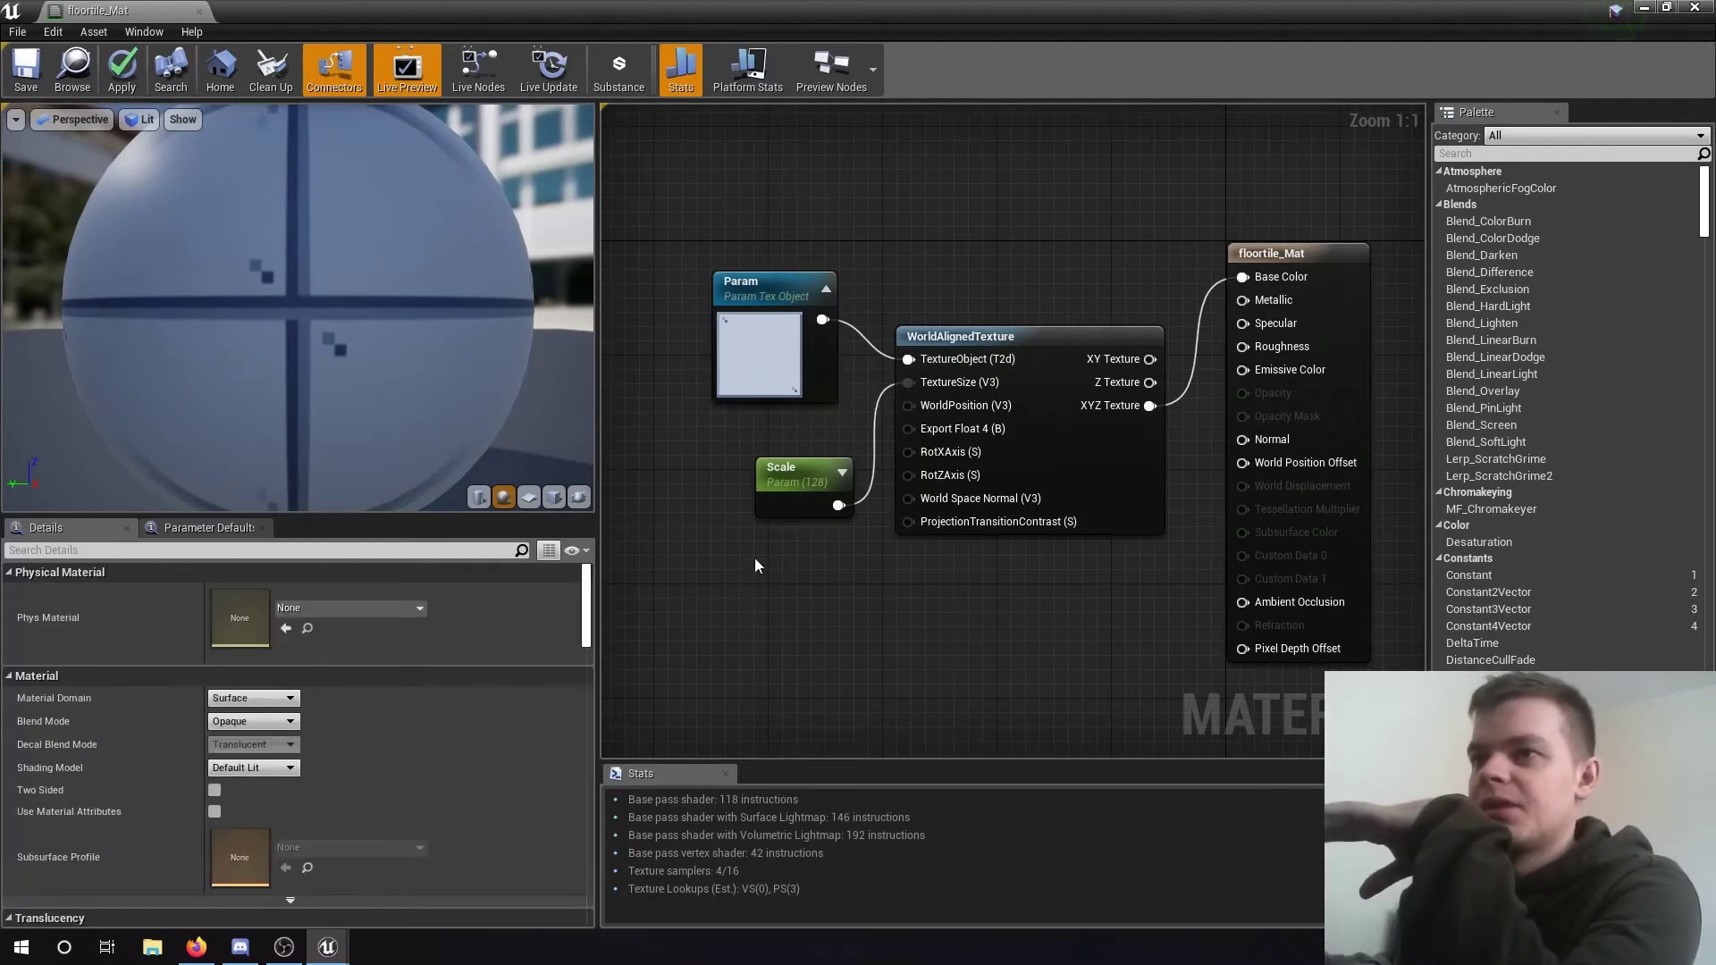
pyautogui.click(760, 377)
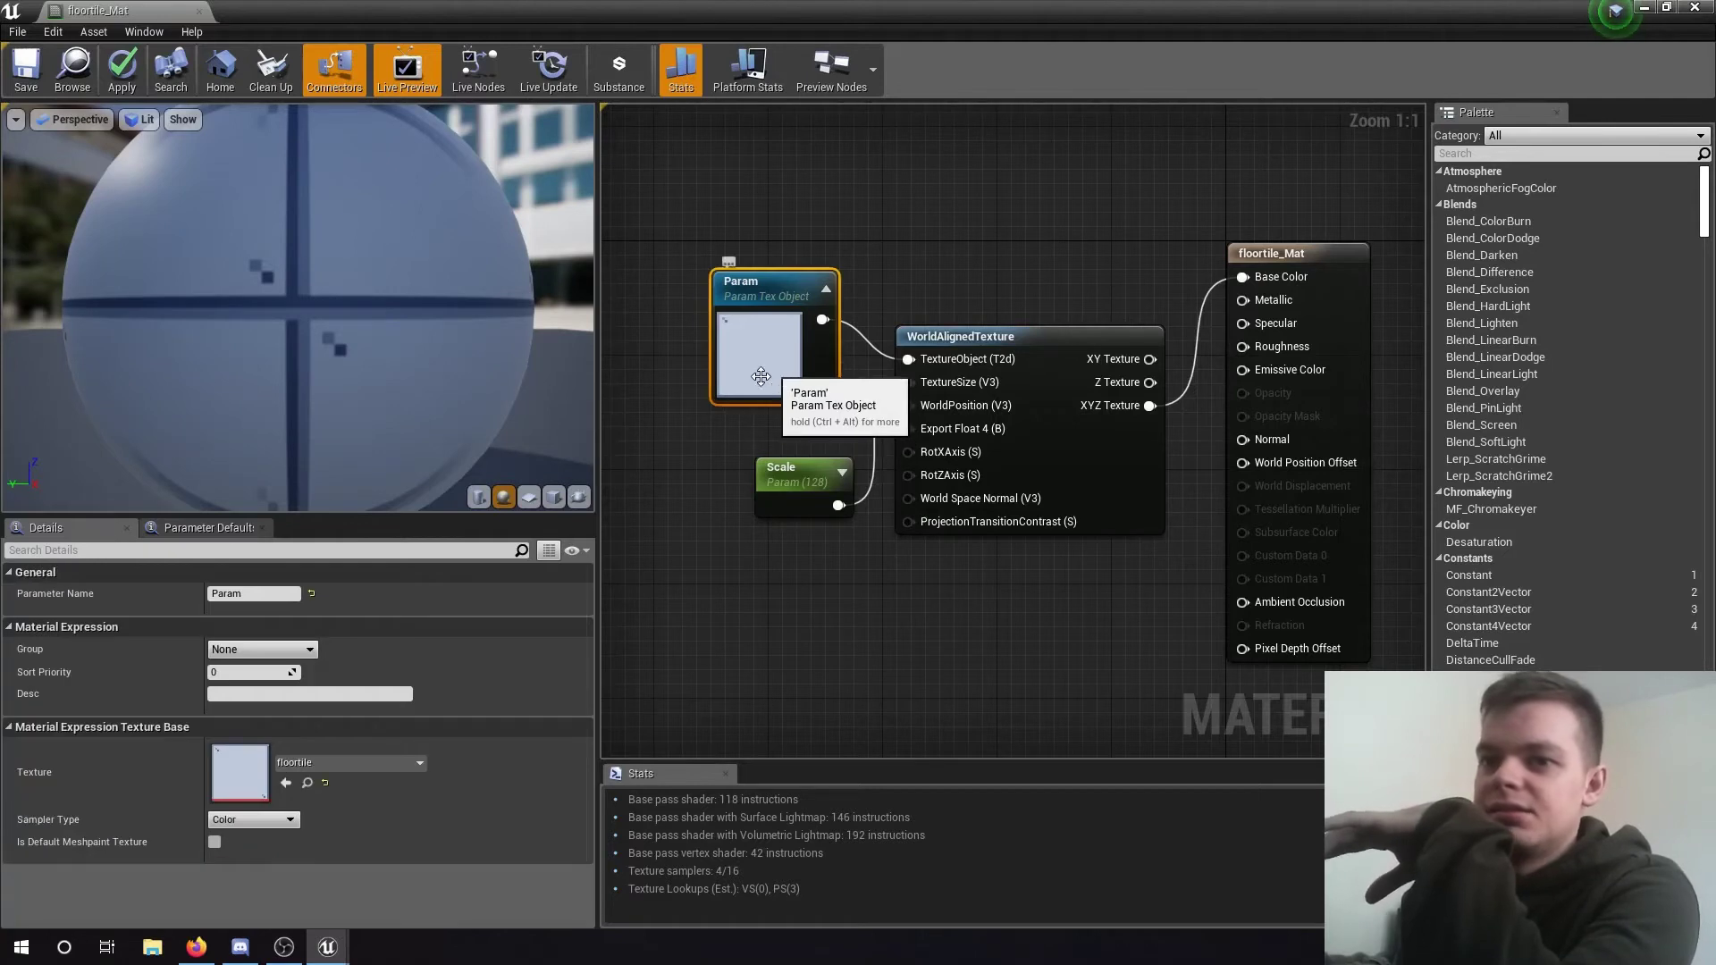
pyautogui.doubleClick(227, 780)
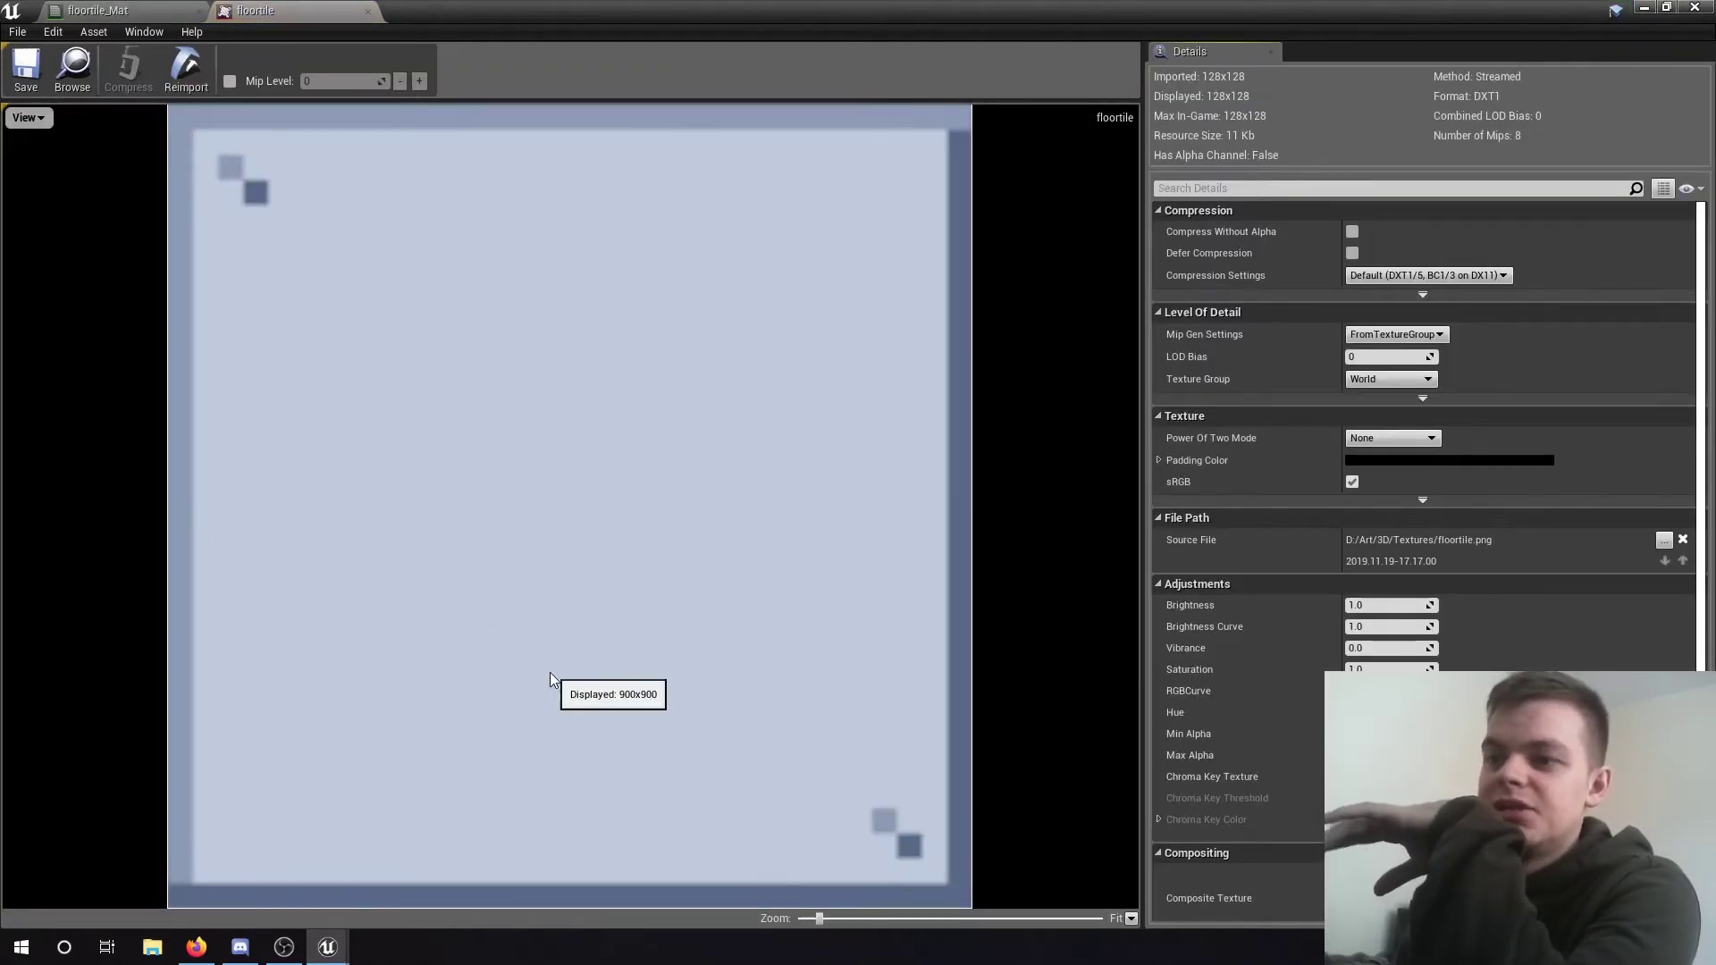
pyautogui.scroll(-2, 617, 670)
pyautogui.scroll(4, 623, 626)
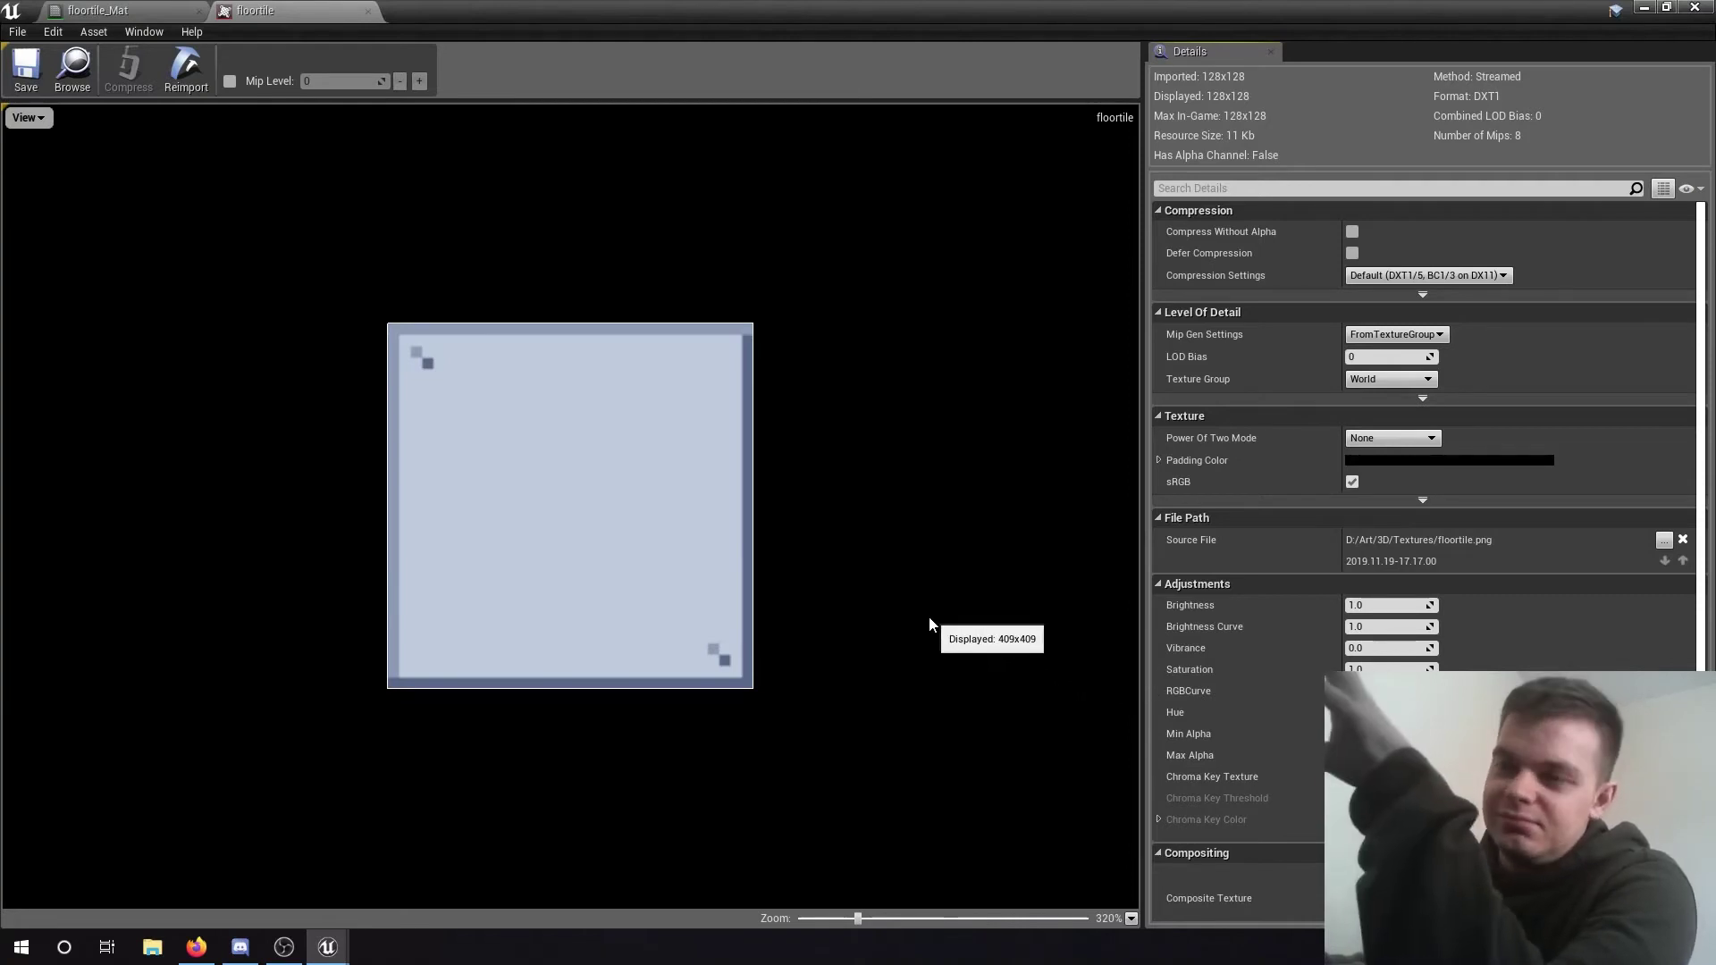
# Examine the WorldAlignedTexture, Scale and output nodes in the floortile_Mat graph, and return to the level editor.
pyautogui.click(115, 9)
pyautogui.click(786, 576)
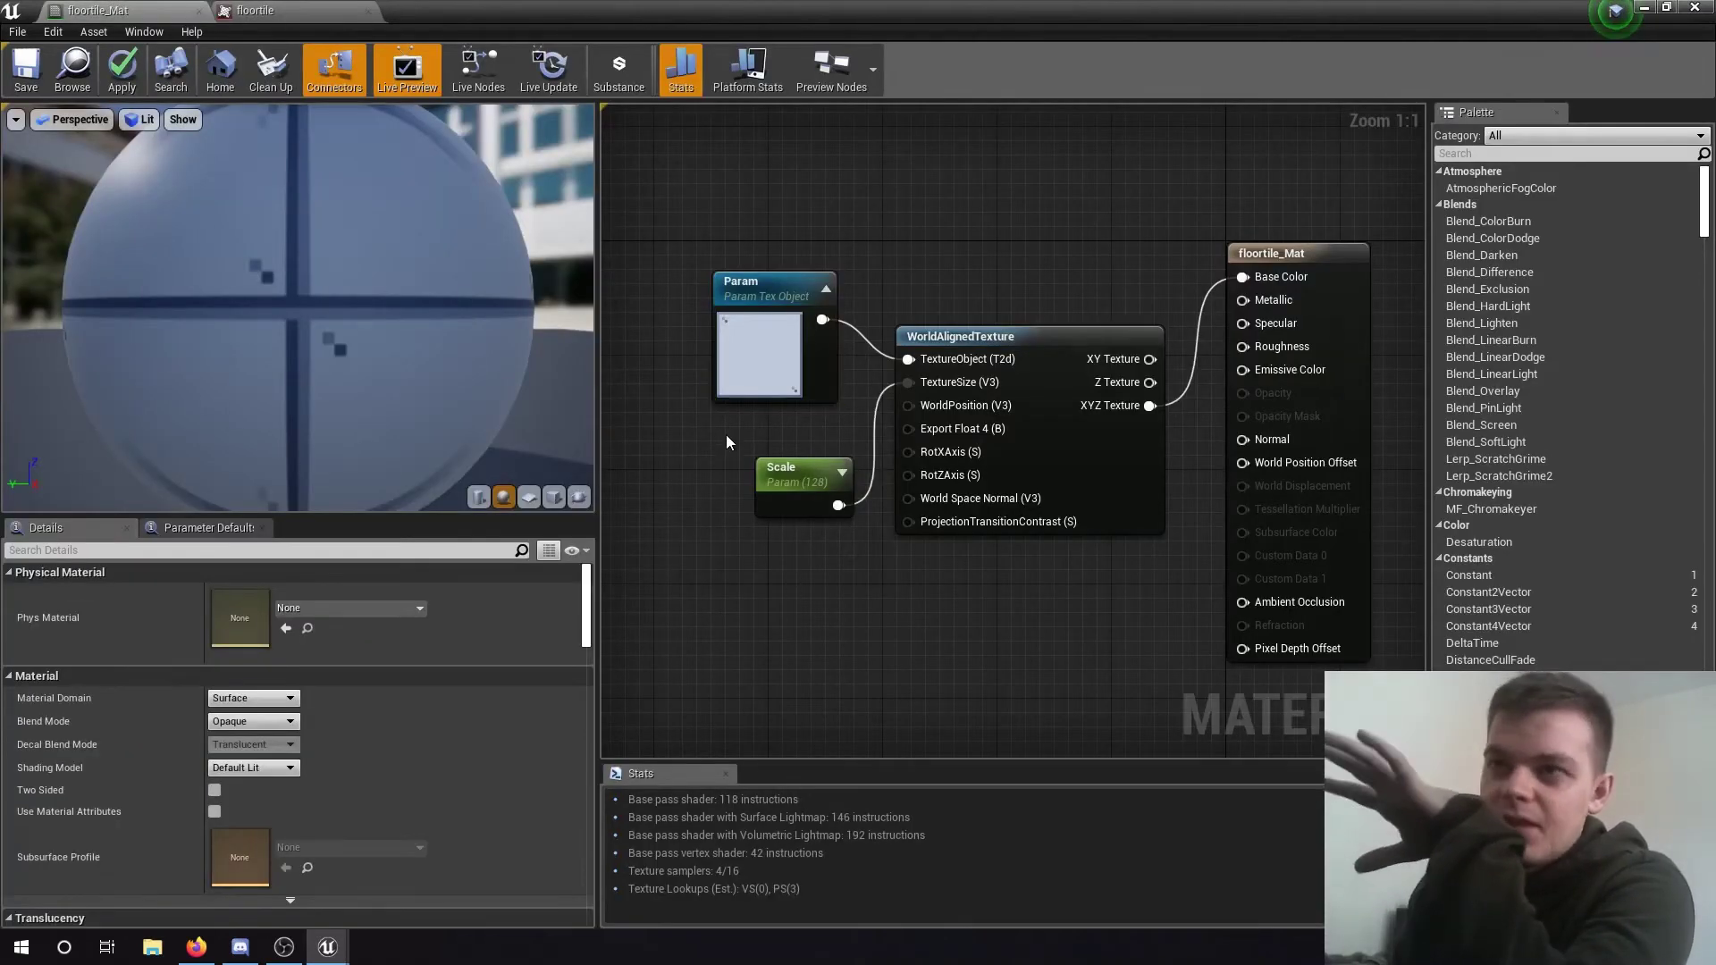
pyautogui.click(1061, 350)
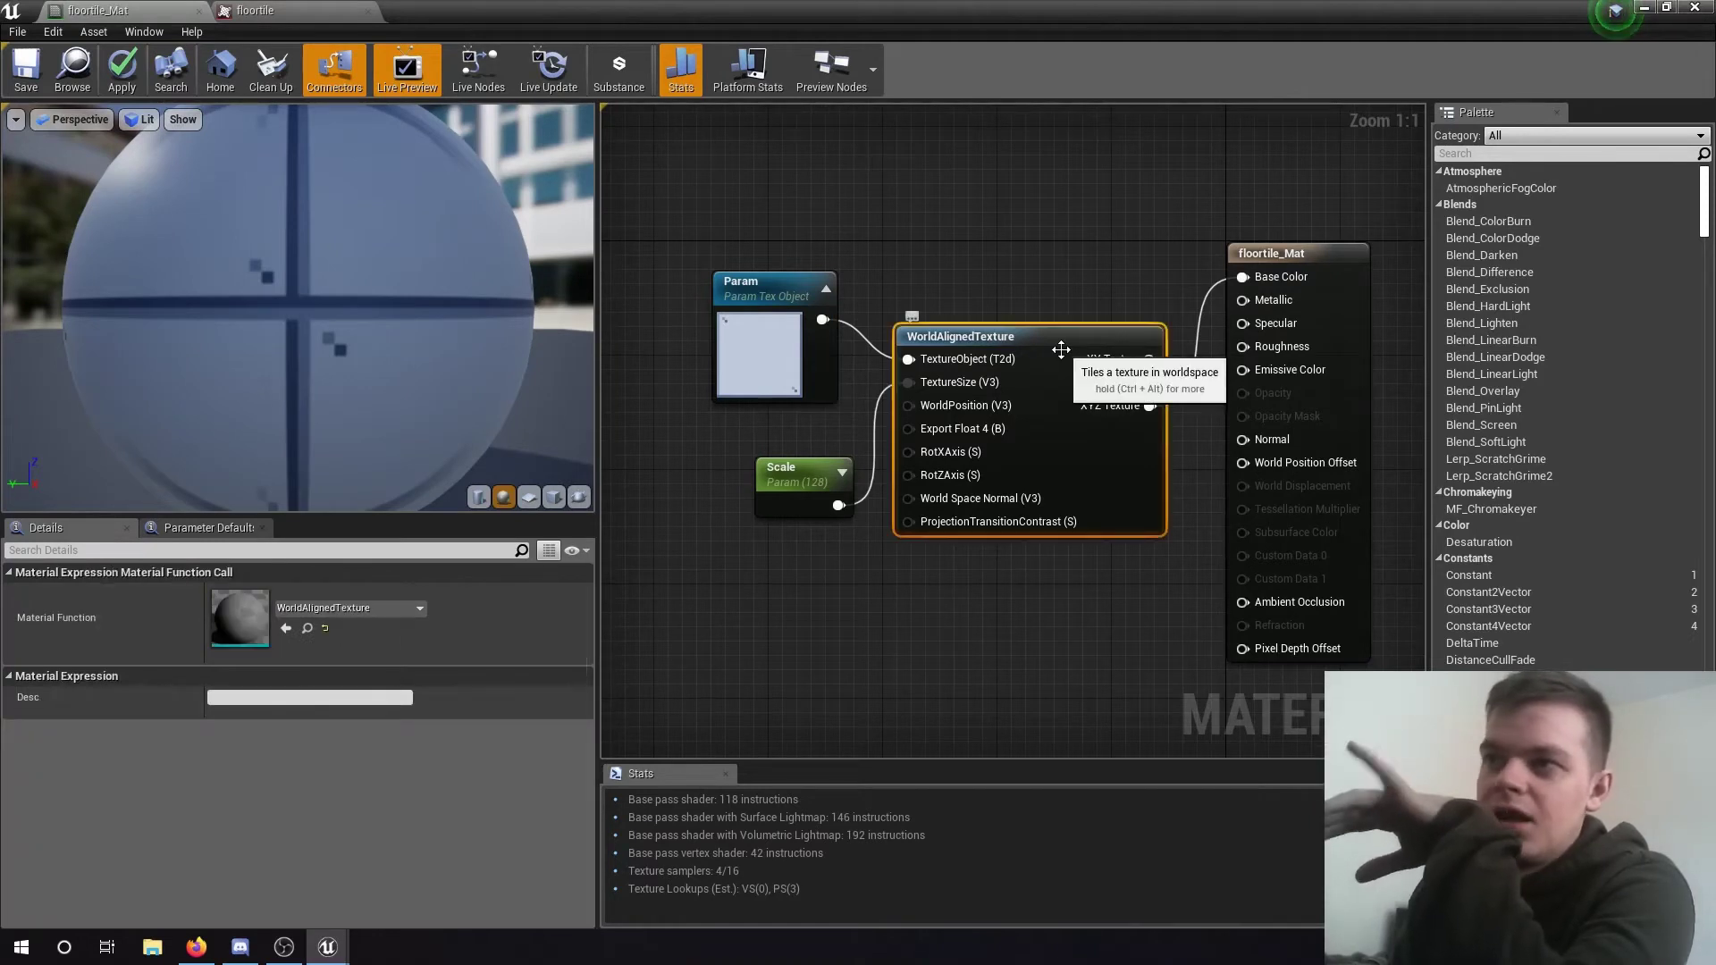
pyautogui.click(973, 617)
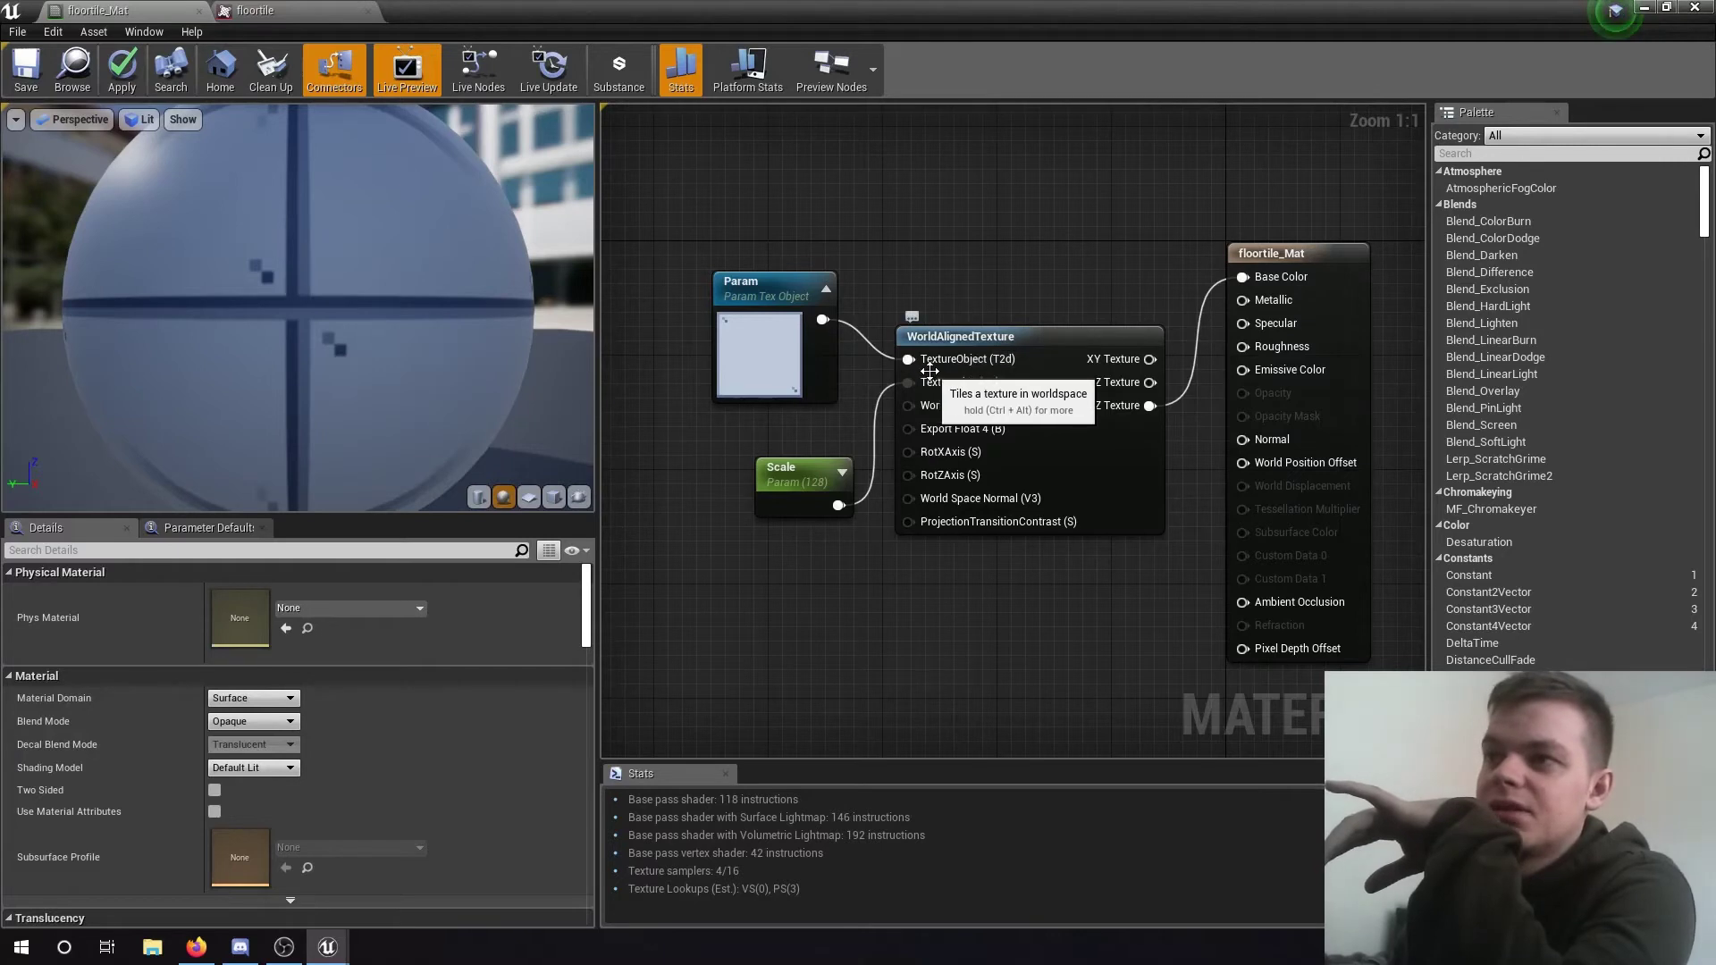
pyautogui.click(769, 506)
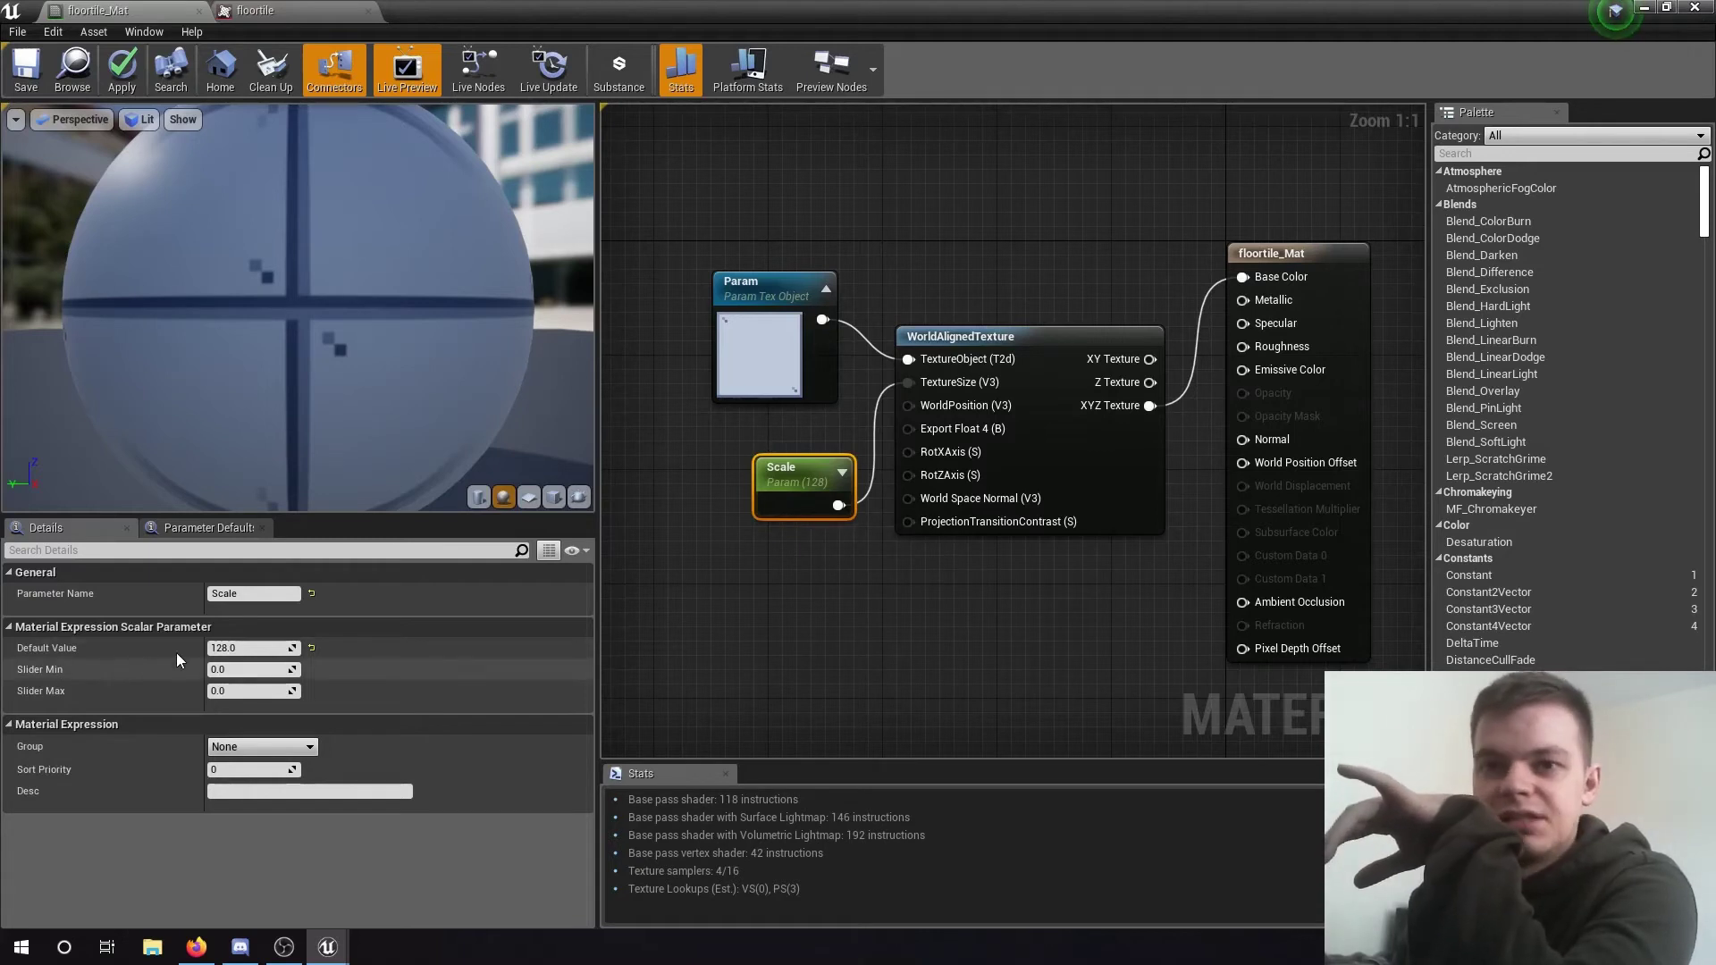
pyautogui.click(756, 615)
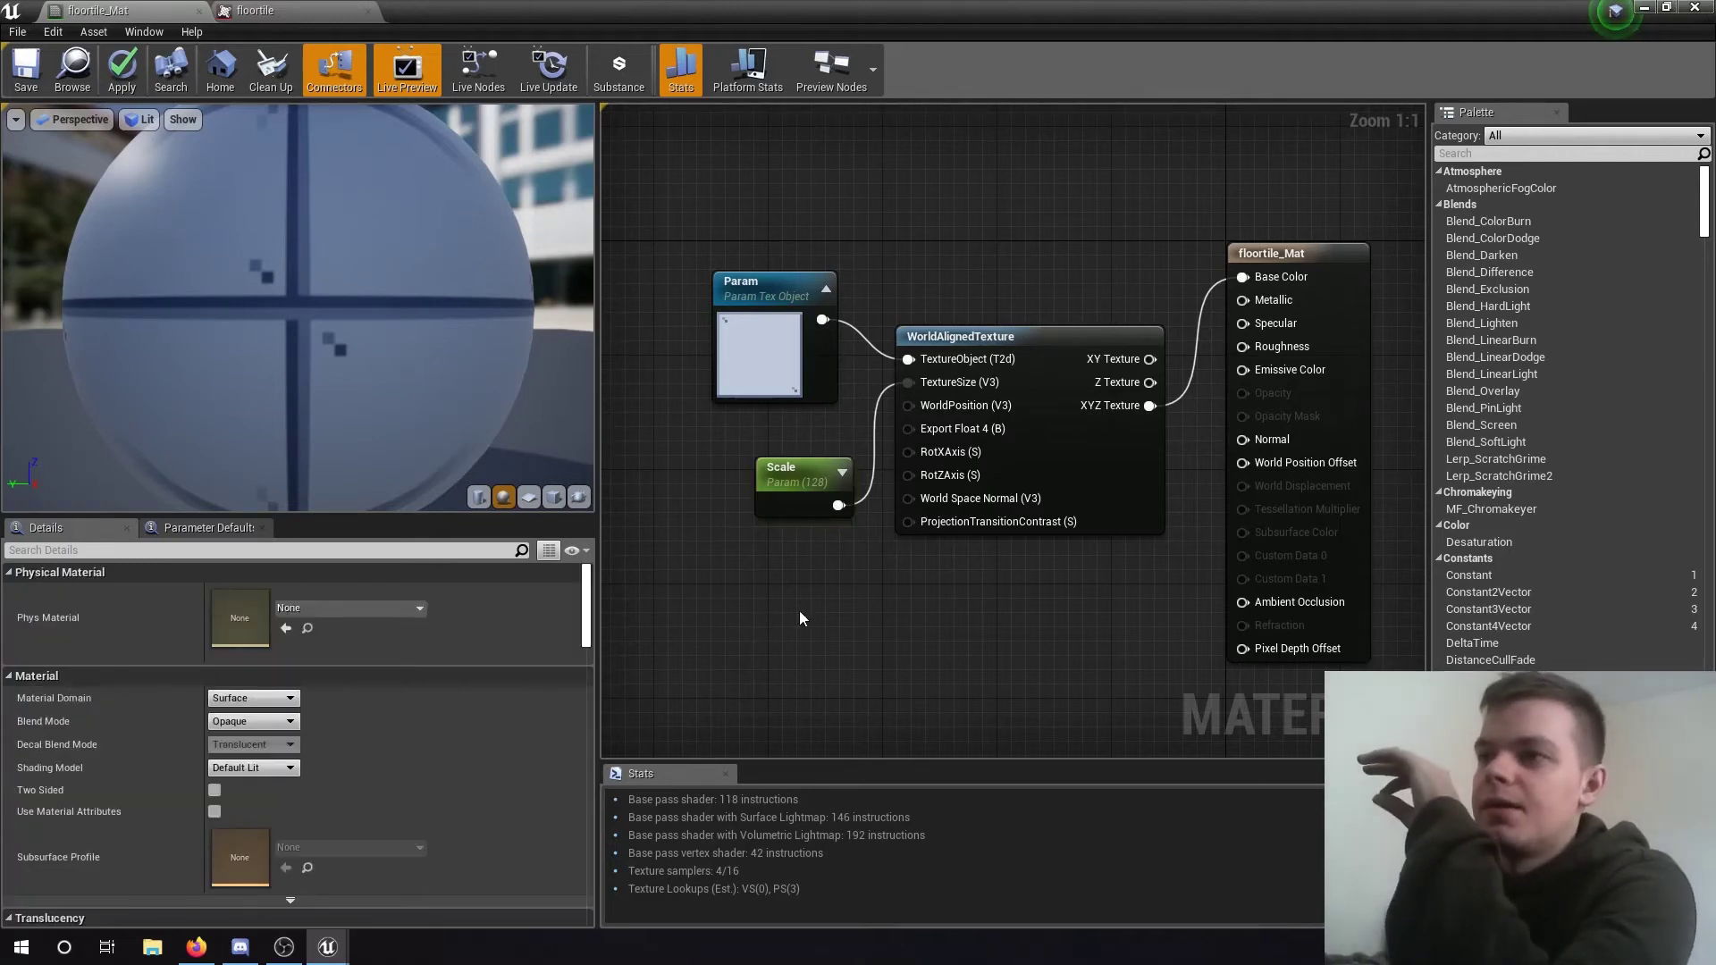
pyautogui.click(1112, 471)
pyautogui.moveTo(1112, 471); pyautogui.dragTo(1009, 466, button='right')
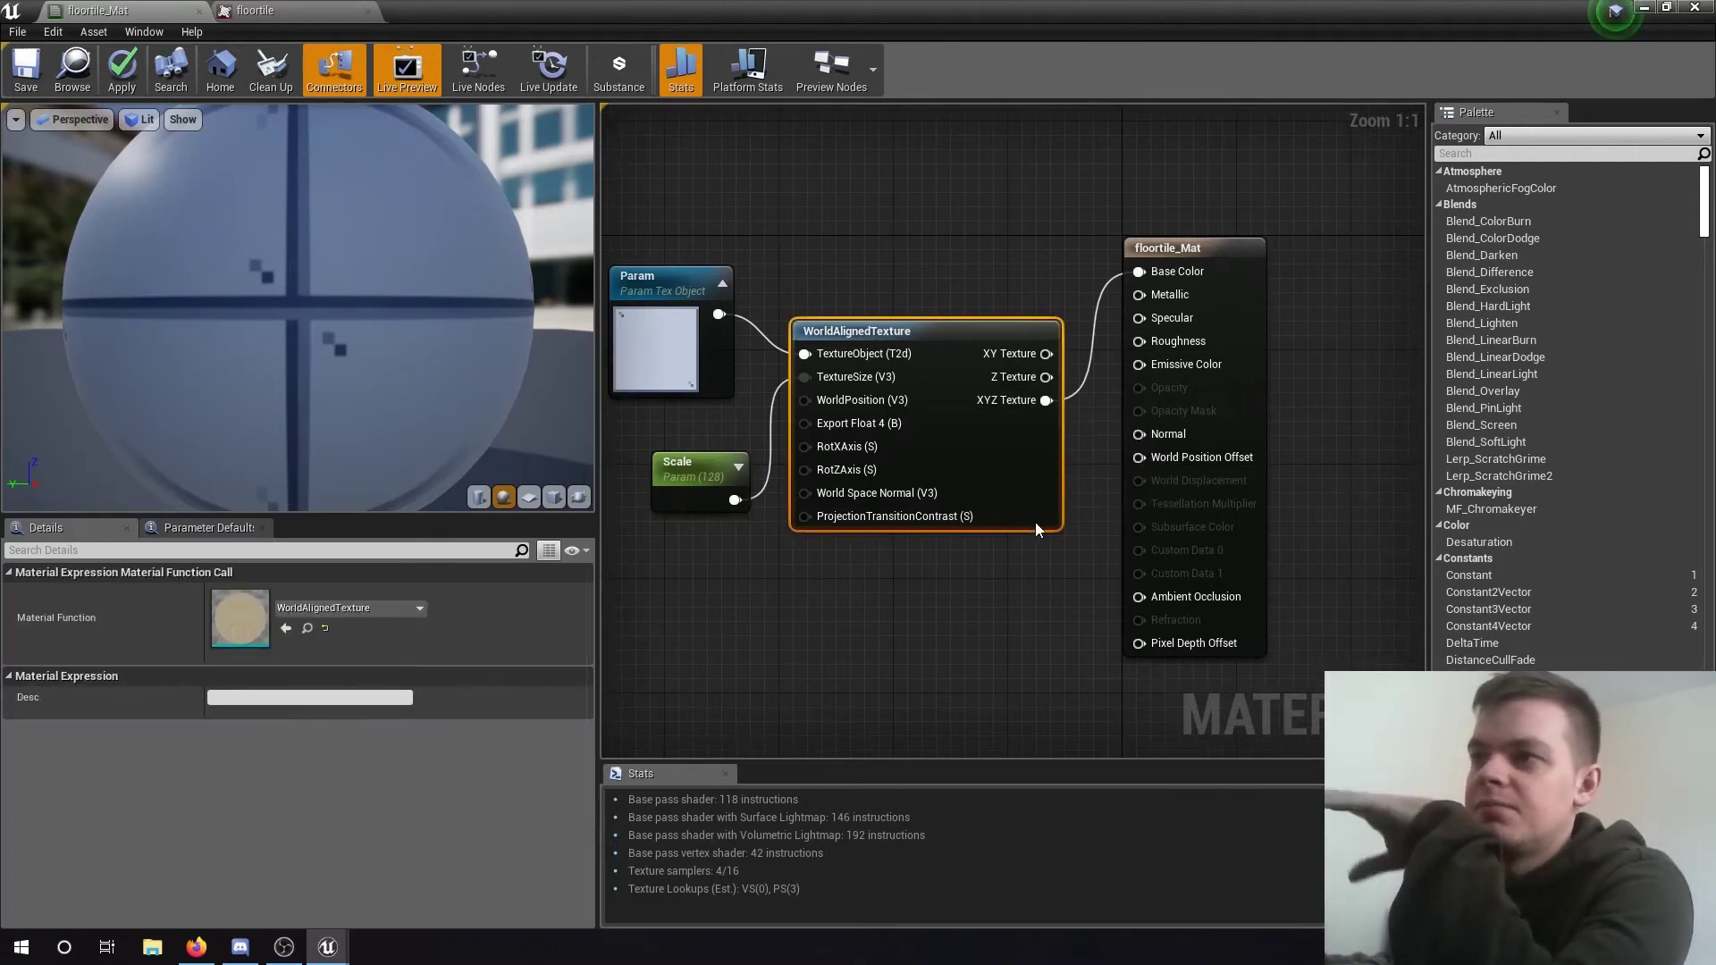
pyautogui.click(1238, 282)
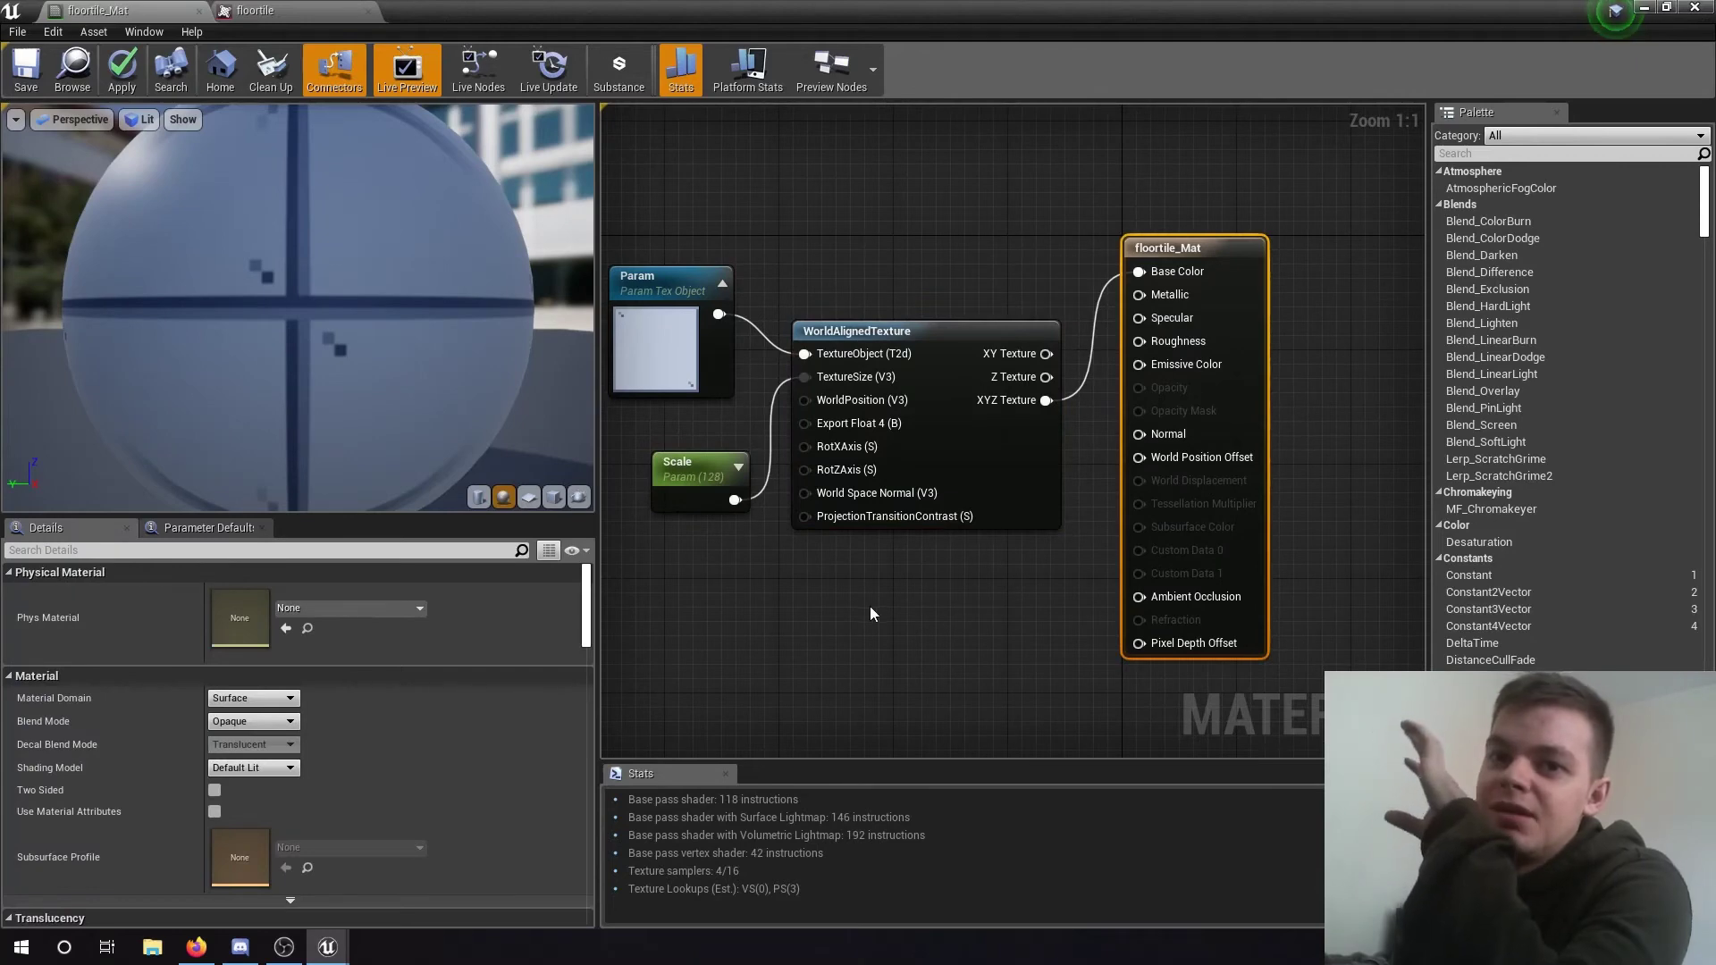
pyautogui.click(1644, 9)
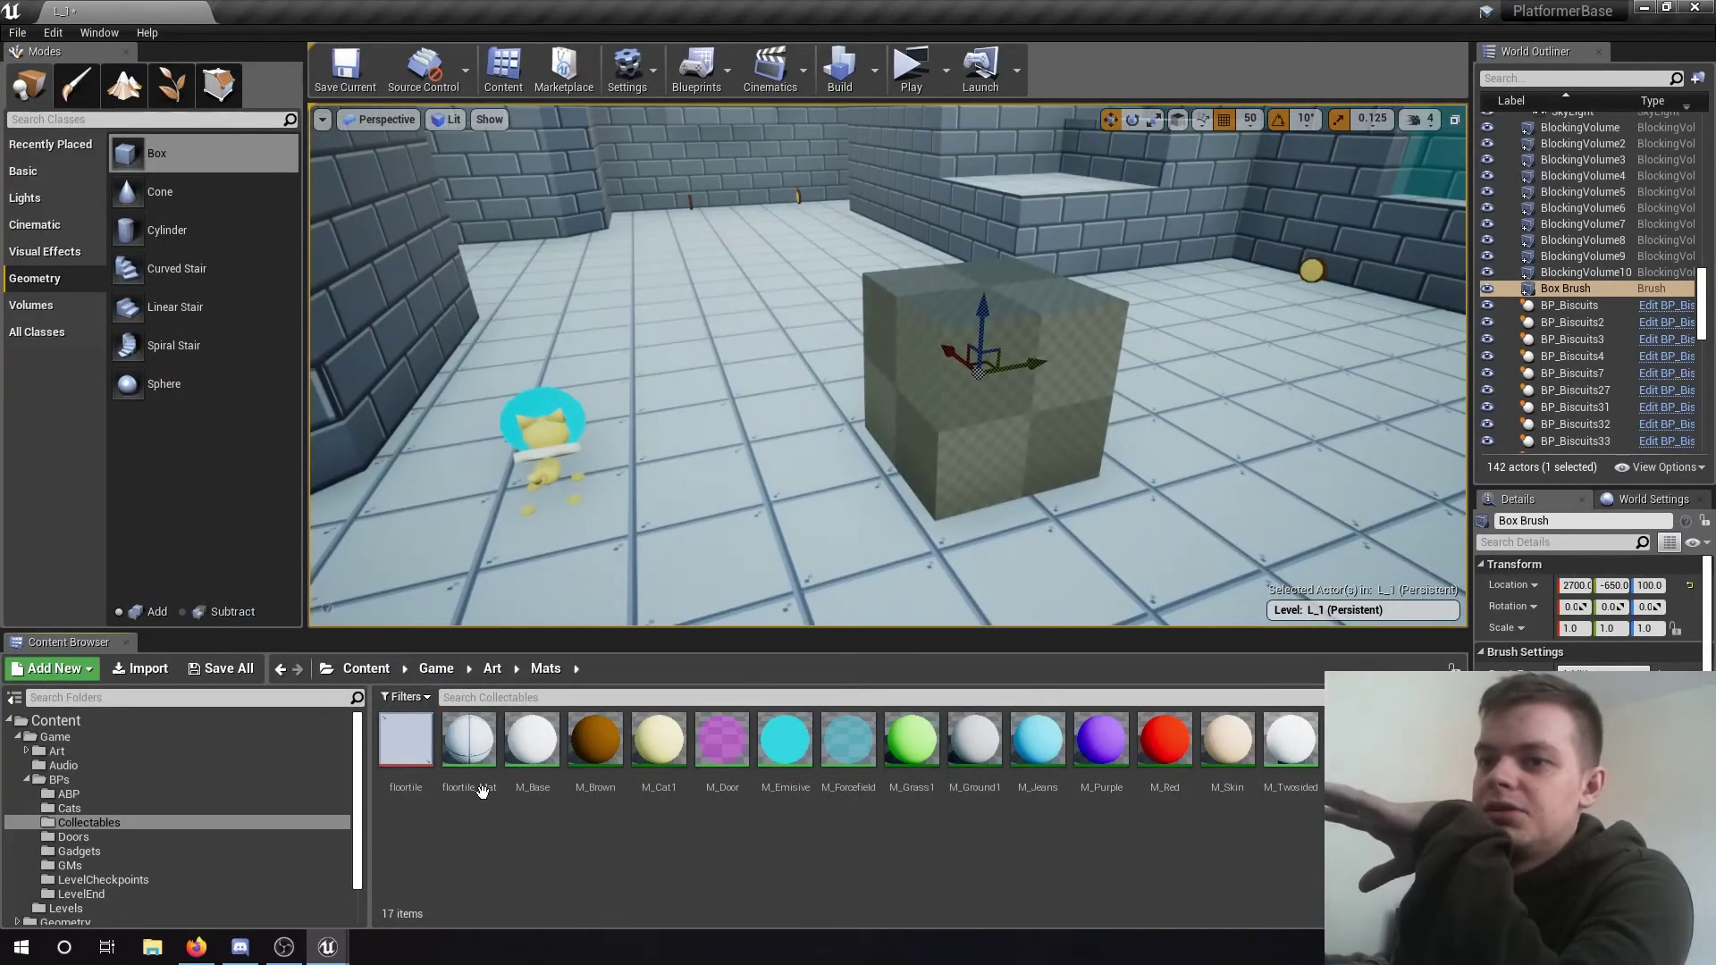
# Apply the floortile_Mat material to the top and the two visible side faces of the box brush.
pyautogui.moveTo(481, 792)
pyautogui.mouseDown()
pyautogui.moveTo(492, 741)
pyautogui.moveTo(996, 417)
pyautogui.mouseUp()
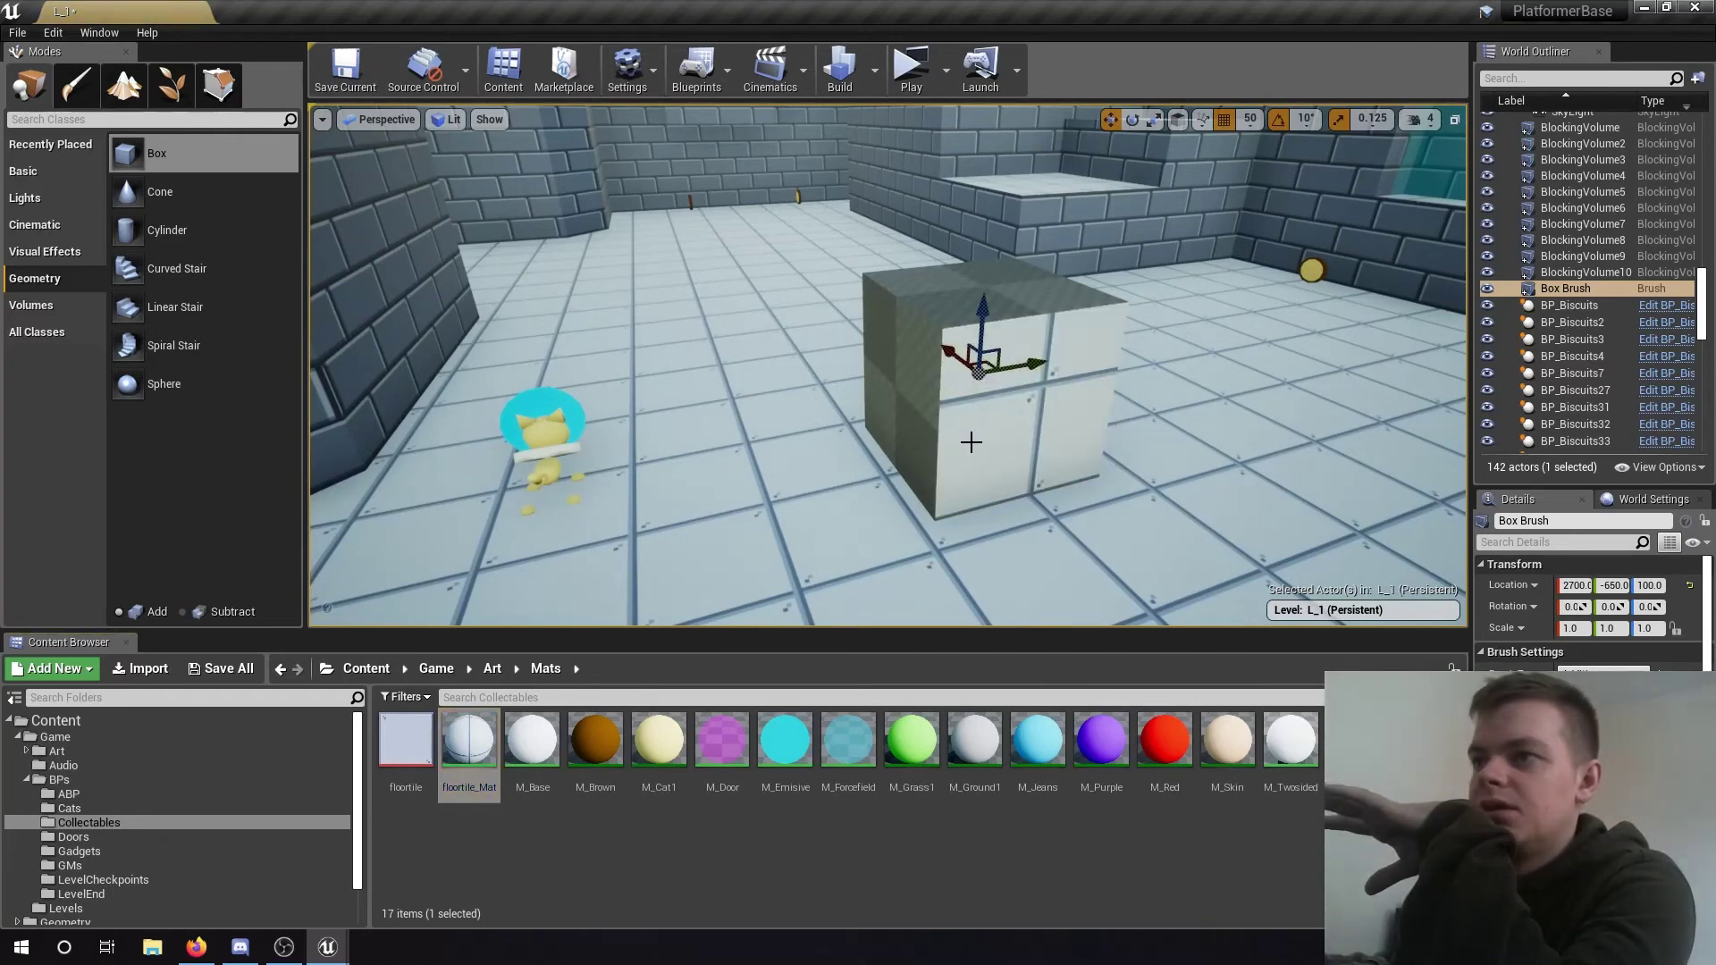
pyautogui.press('f')
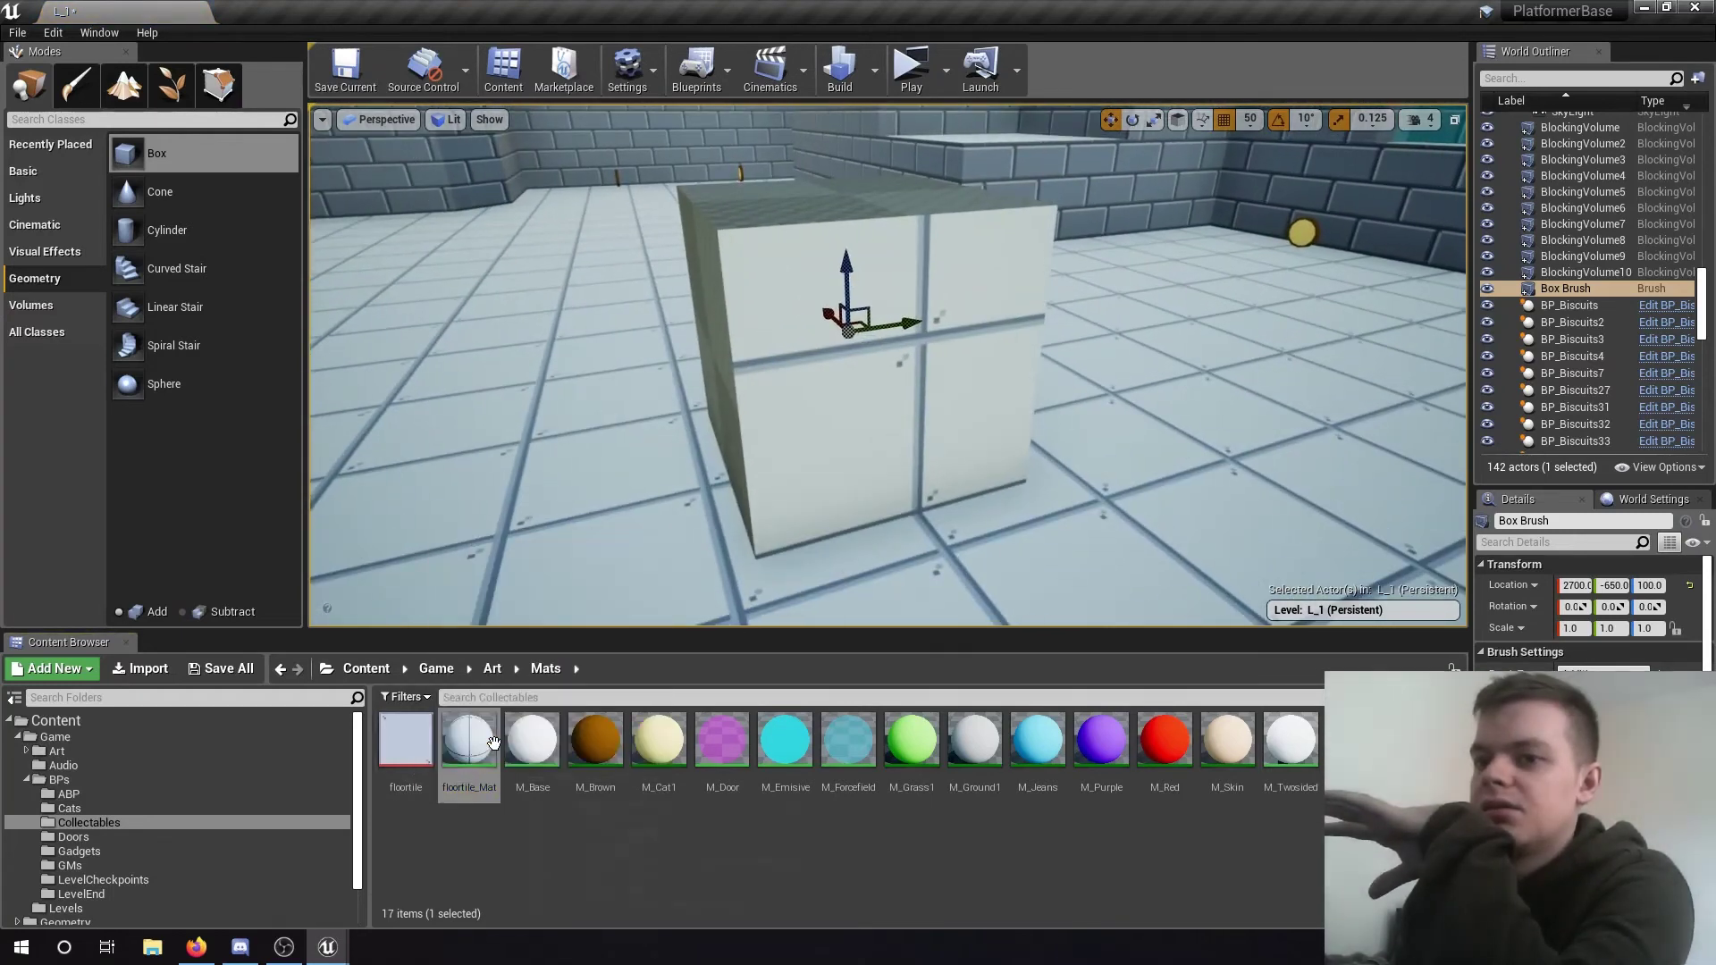
pyautogui.moveTo(494, 743)
pyautogui.mouseDown()
pyautogui.moveTo(593, 445)
pyautogui.moveTo(776, 213)
pyautogui.mouseUp()
pyautogui.press('a')
pyautogui.moveTo(776, 212)
pyautogui.mouseDown(button='right')
pyautogui.moveTo(751, 211)
pyautogui.moveTo(805, 211)
pyautogui.mouseUp(button='right')
pyautogui.moveTo(489, 744)
pyautogui.mouseDown()
pyautogui.moveTo(563, 740)
pyautogui.moveTo(866, 388)
pyautogui.mouseUp()
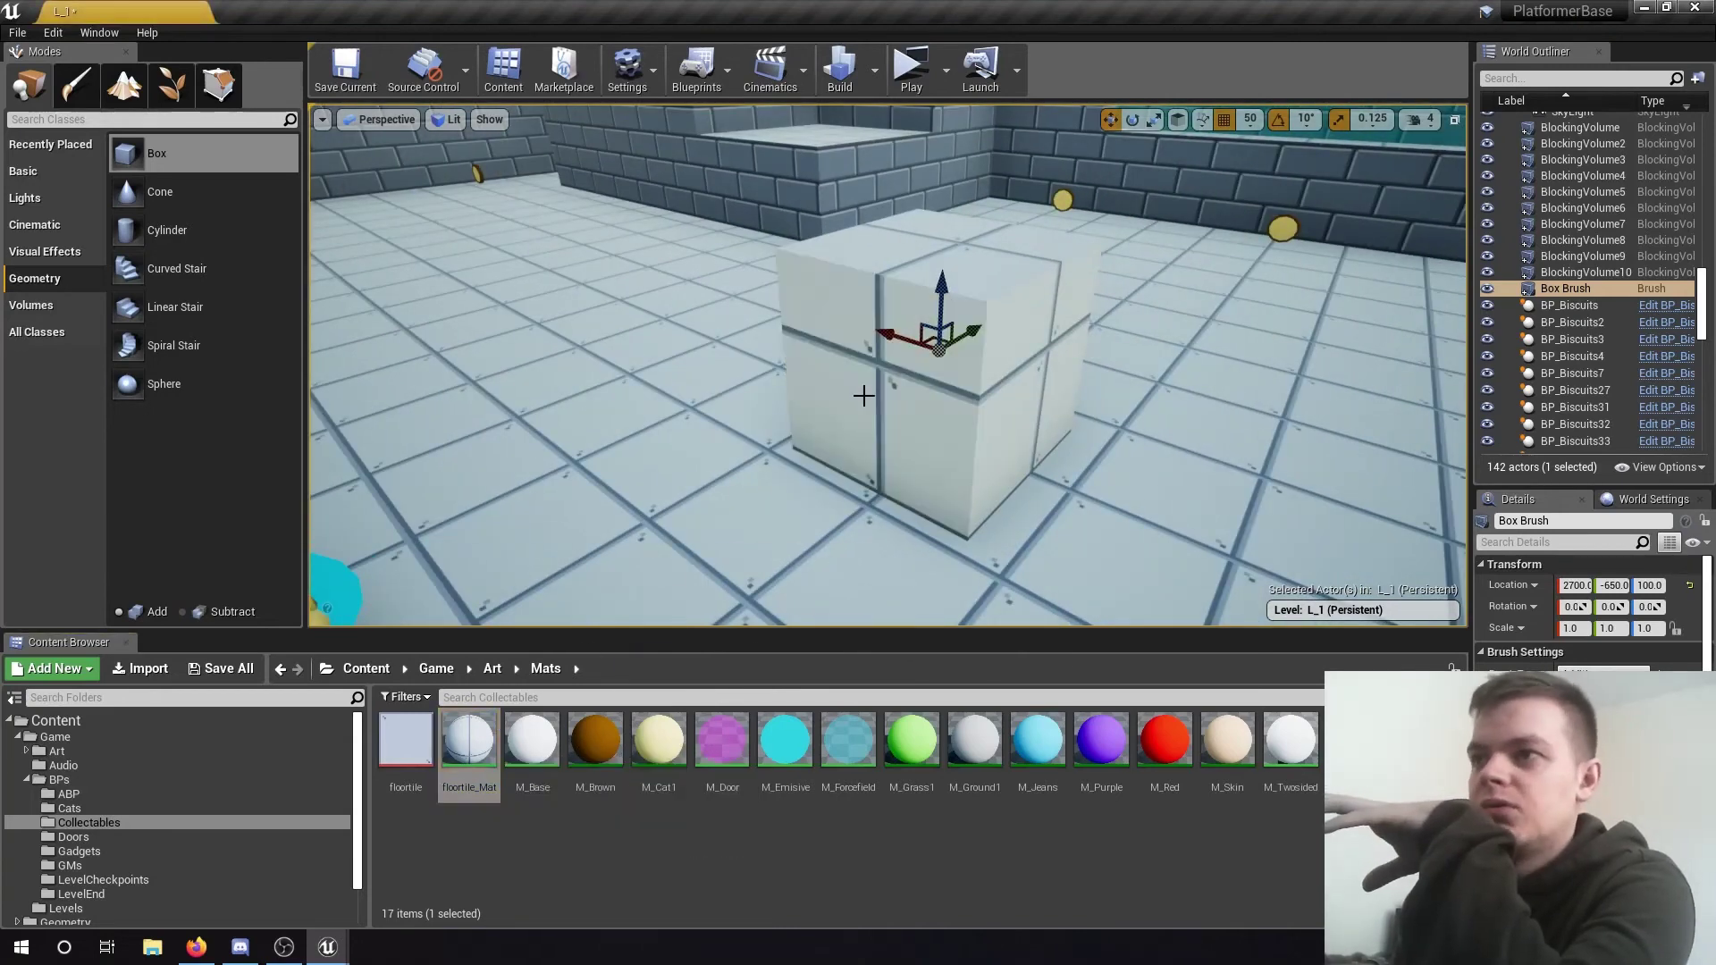
pyautogui.moveTo(850, 559)
pyautogui.mouseDown(button='right')
pyautogui.moveTo(831, 559)
pyautogui.moveTo(861, 527)
pyautogui.moveTo(820, 432)
pyautogui.moveTo(804, 501)
pyautogui.mouseUp(button='right')
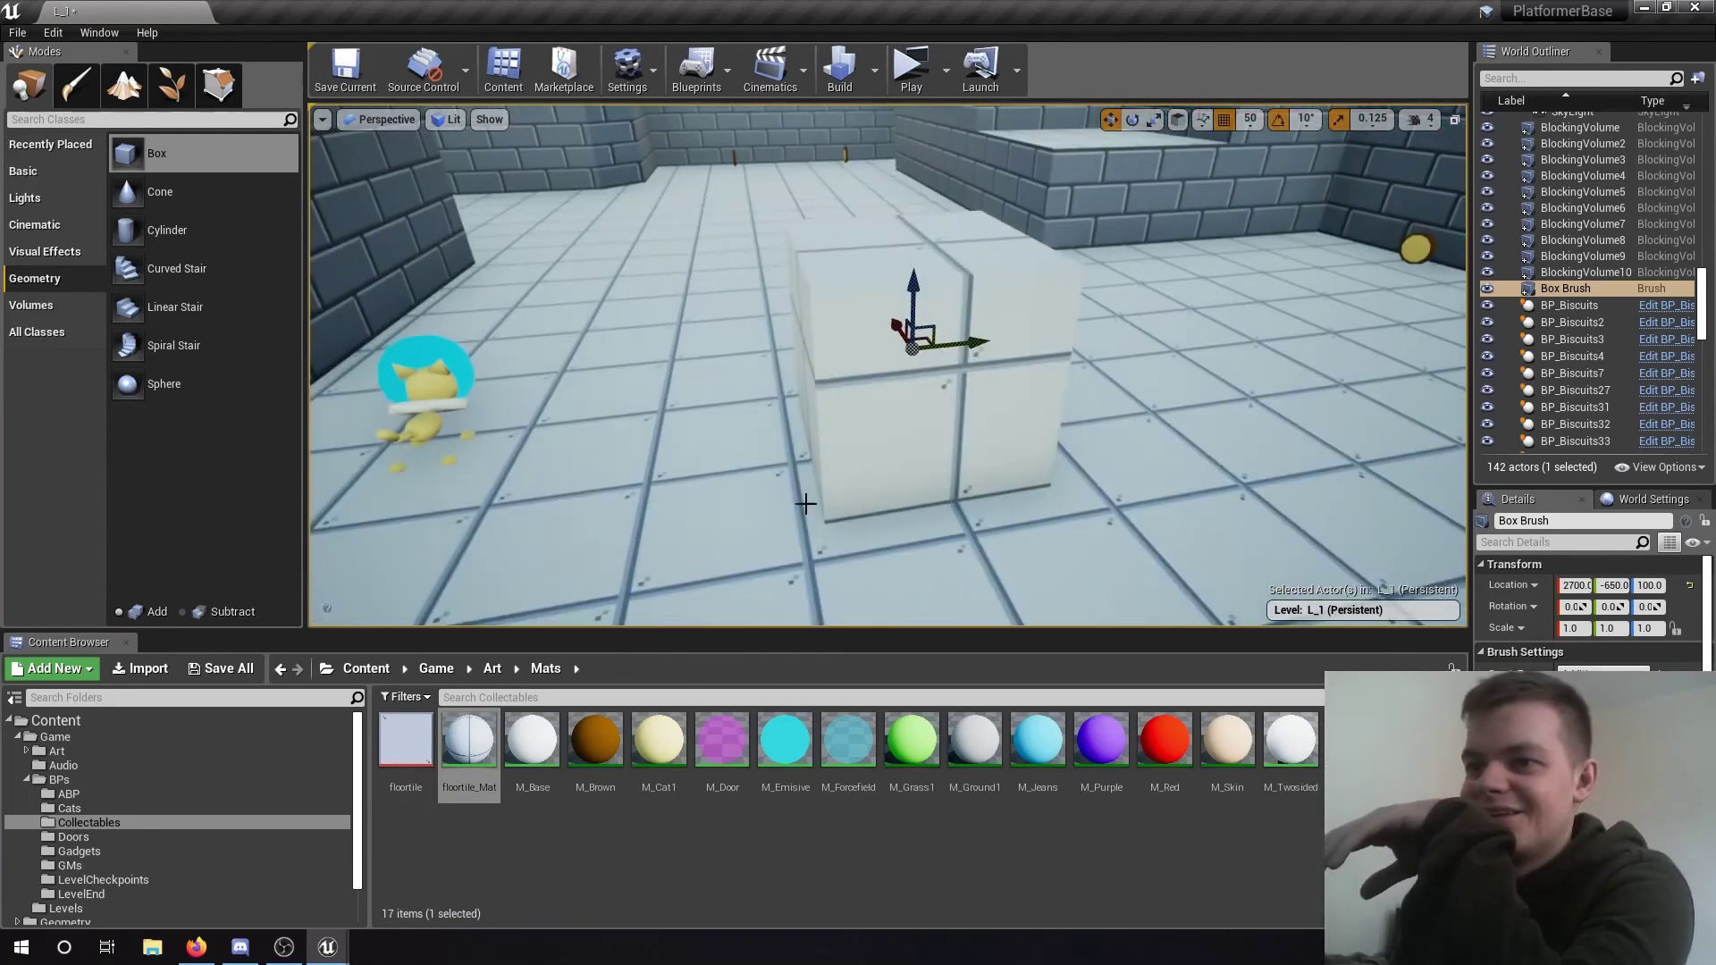
# Apply the brick wall material to the two visible side faces of the box brush, leaving floor tiles on top.
pyautogui.click(1003, 861)
pyautogui.moveTo(1353, 749); pyautogui.dragTo(1028, 487)
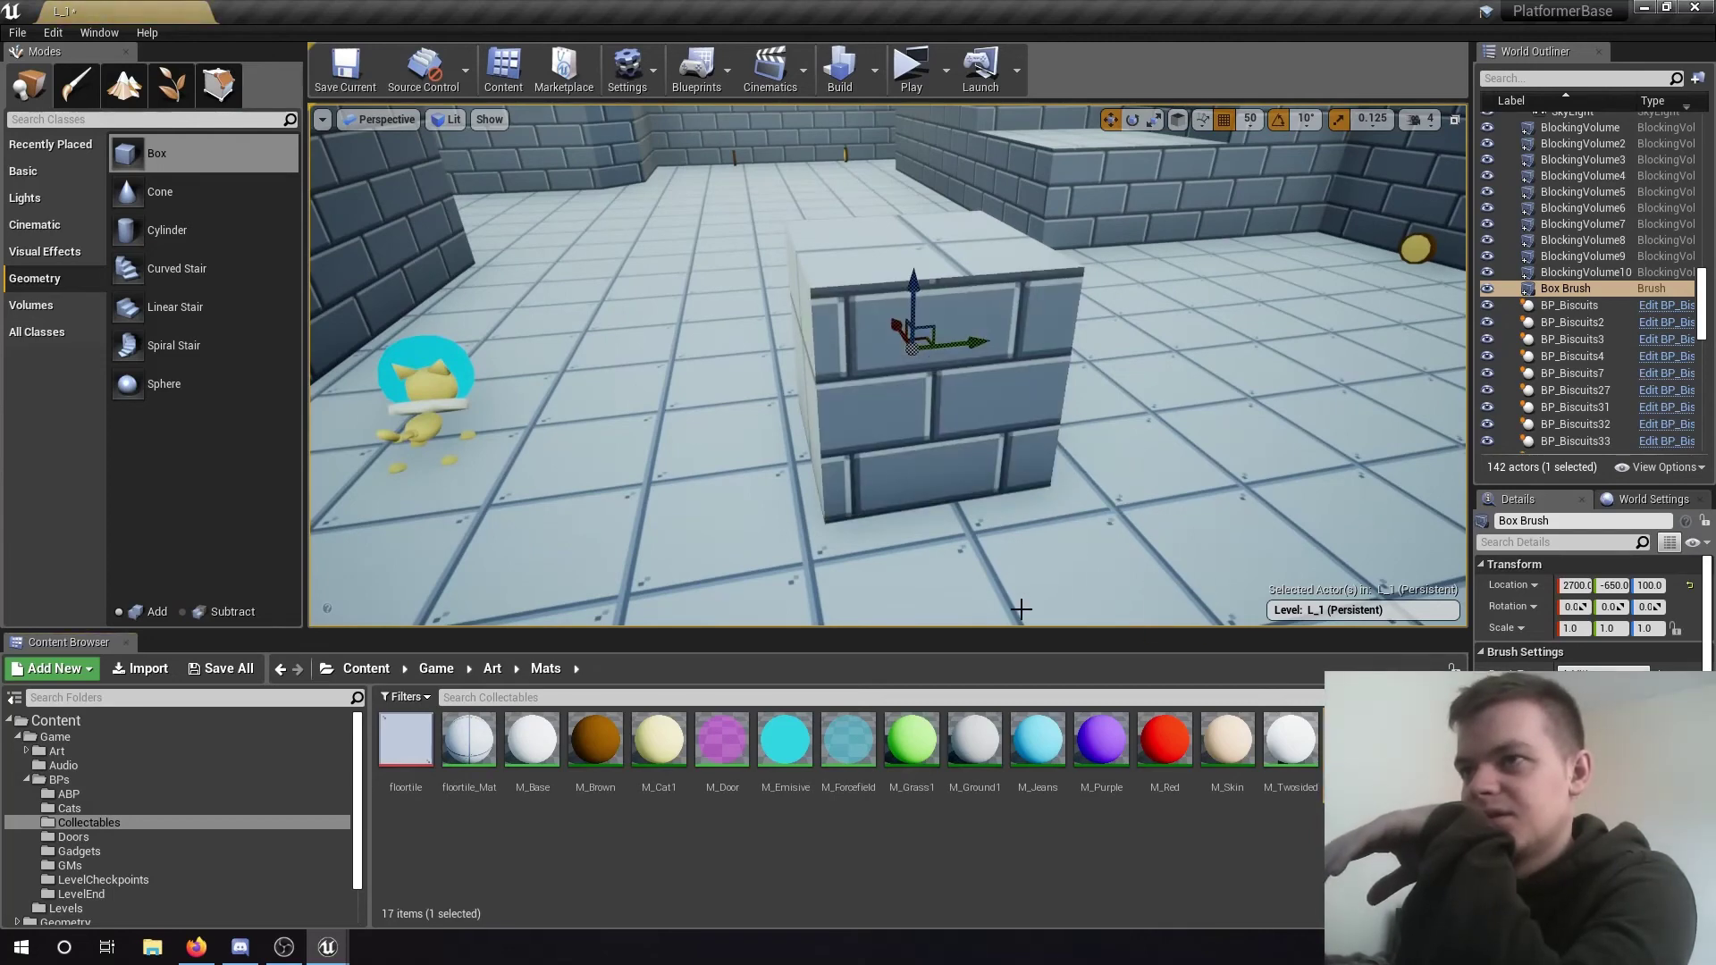
pyautogui.moveTo(1019, 608); pyautogui.dragTo(969, 537, button='right')
pyautogui.moveTo(1354, 749); pyautogui.dragTo(879, 423)
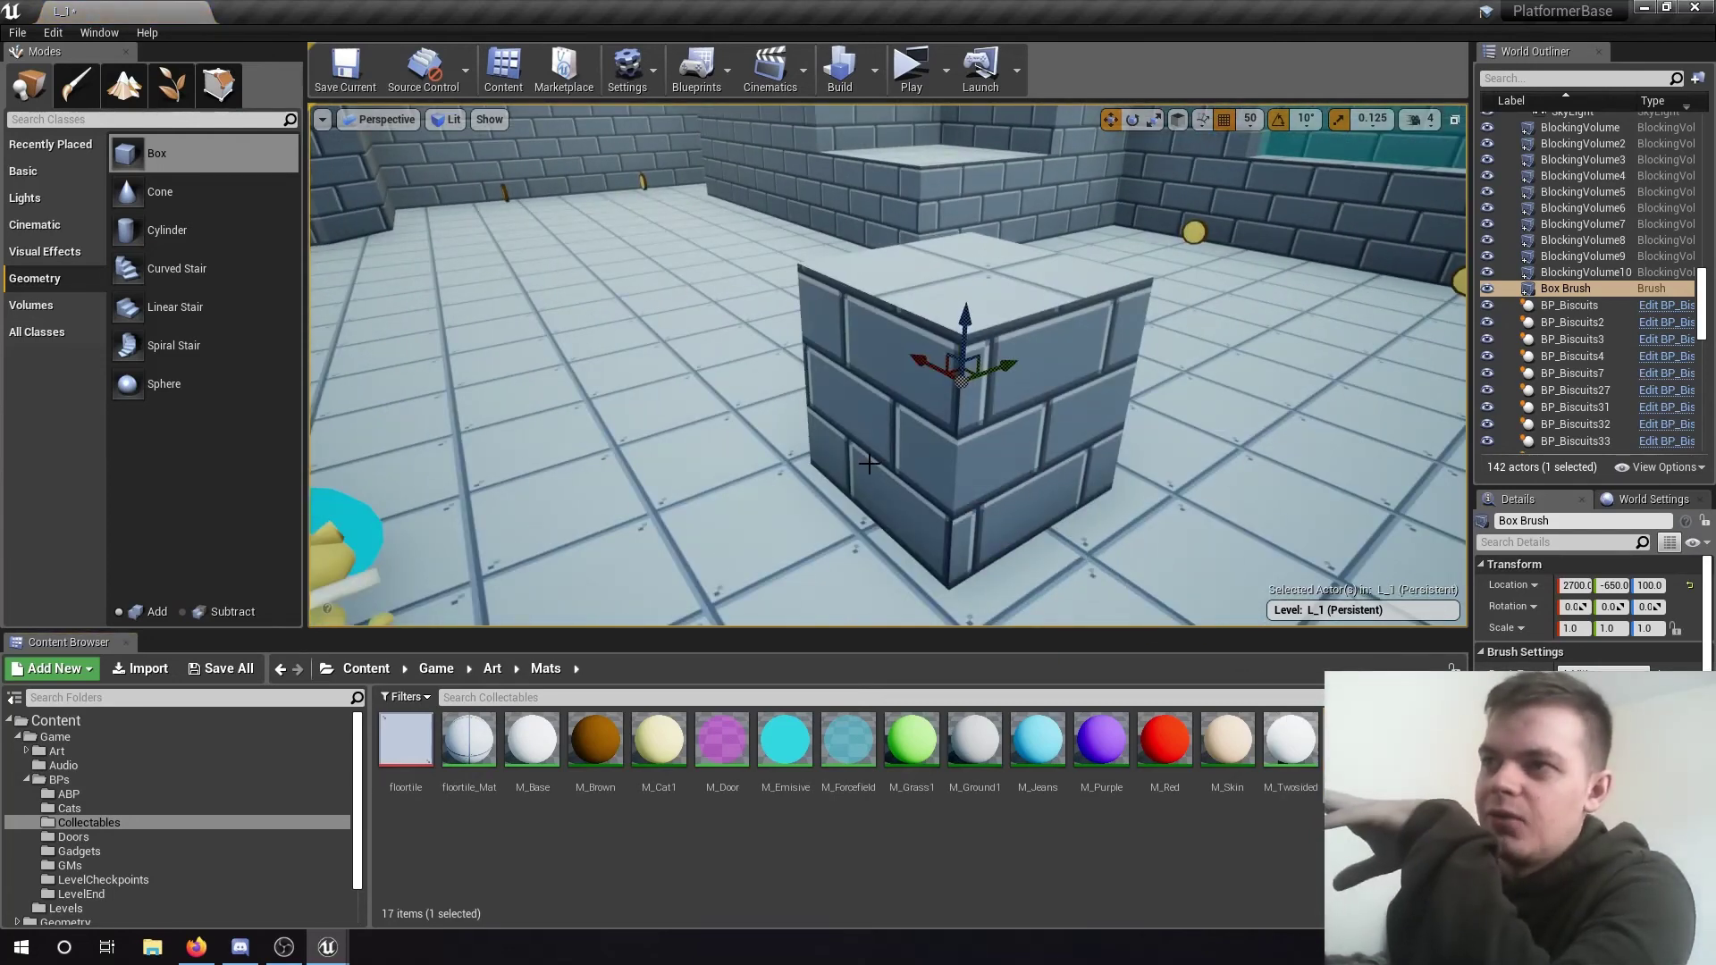
# Select the Level1_Area1 mesh and examine how the tiled box fits with the floors and walls of the whole level.
pyautogui.scroll(-3, 869, 463)
pyautogui.click(1143, 393)
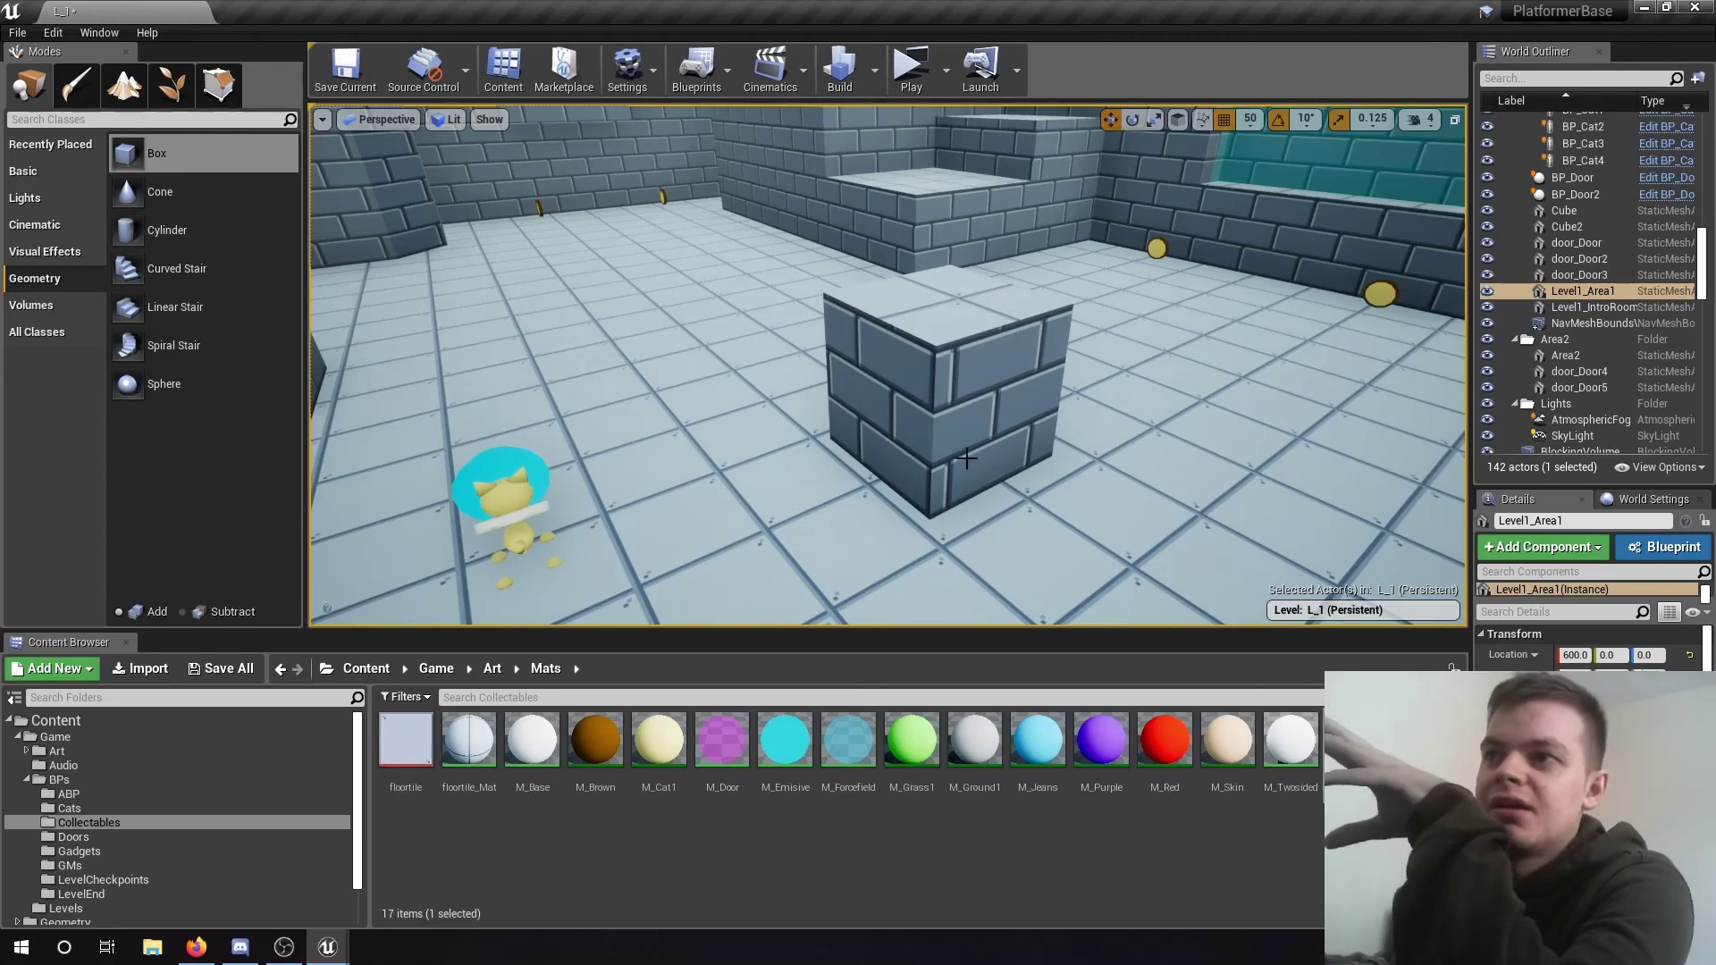
pyautogui.scroll(-3, 937, 464)
pyautogui.moveTo(936, 491); pyautogui.dragTo(946, 435, button='right')
pyautogui.scroll(-2, 933, 493)
pyautogui.moveTo(952, 527); pyautogui.dragTo(1109, 505, button='right')
pyautogui.scroll(-3, 969, 510)
pyautogui.moveTo(966, 556); pyautogui.dragTo(965, 556, button='right')
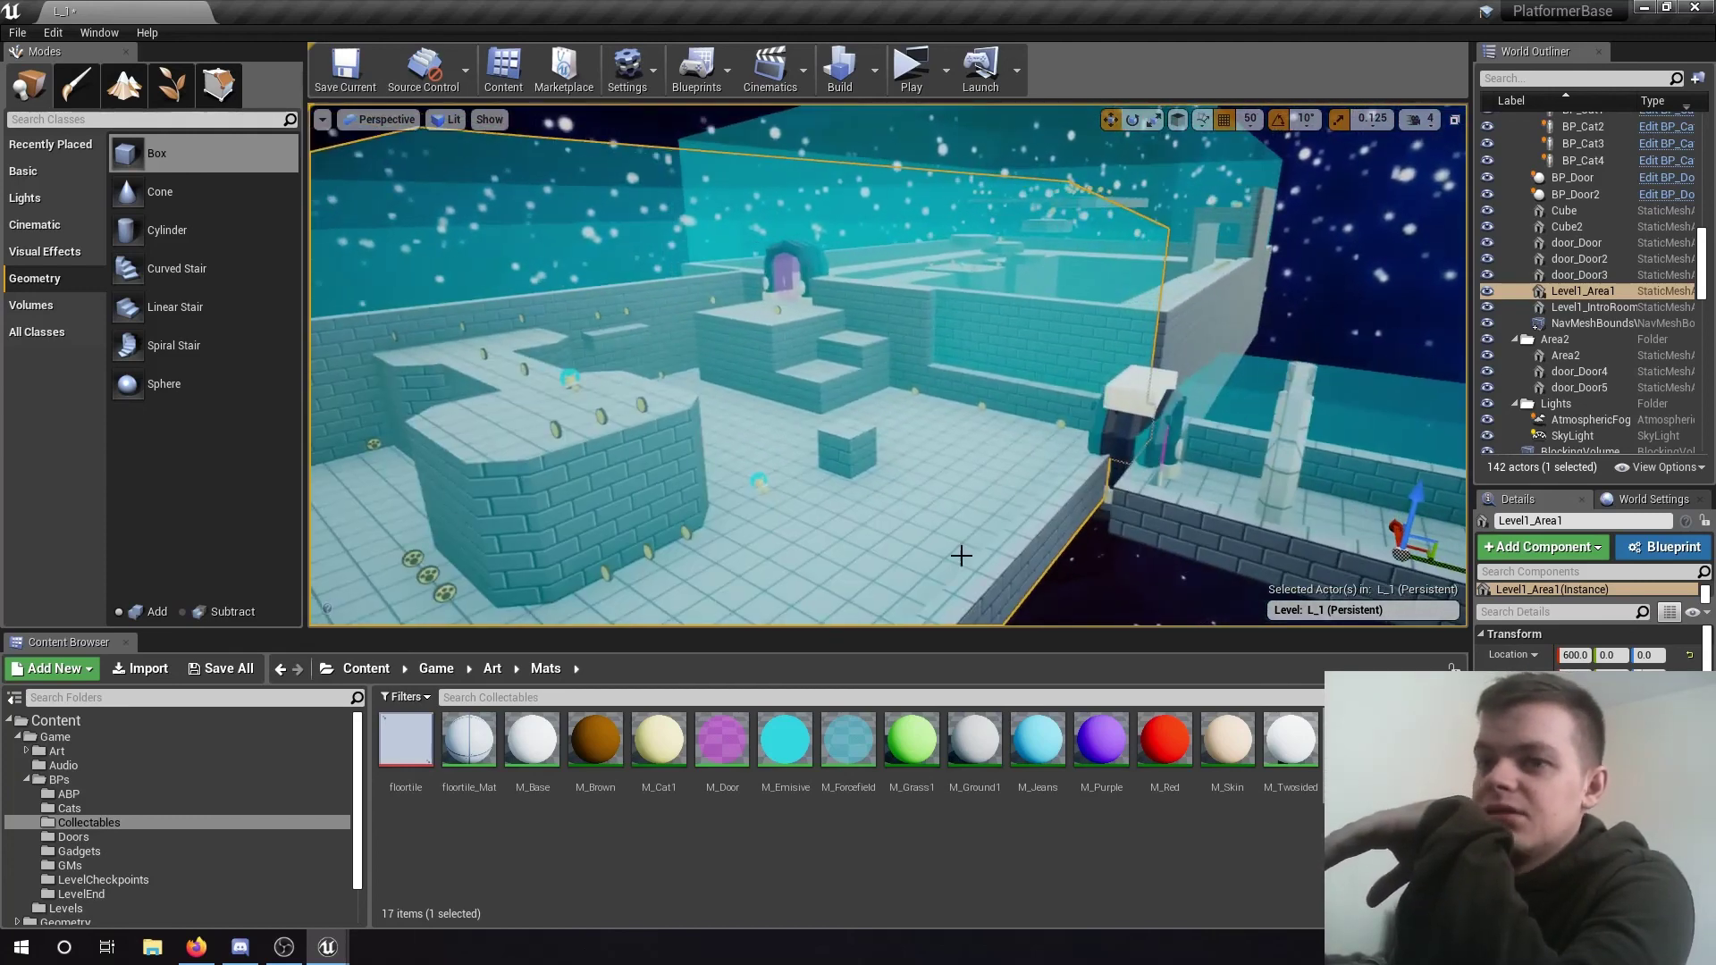